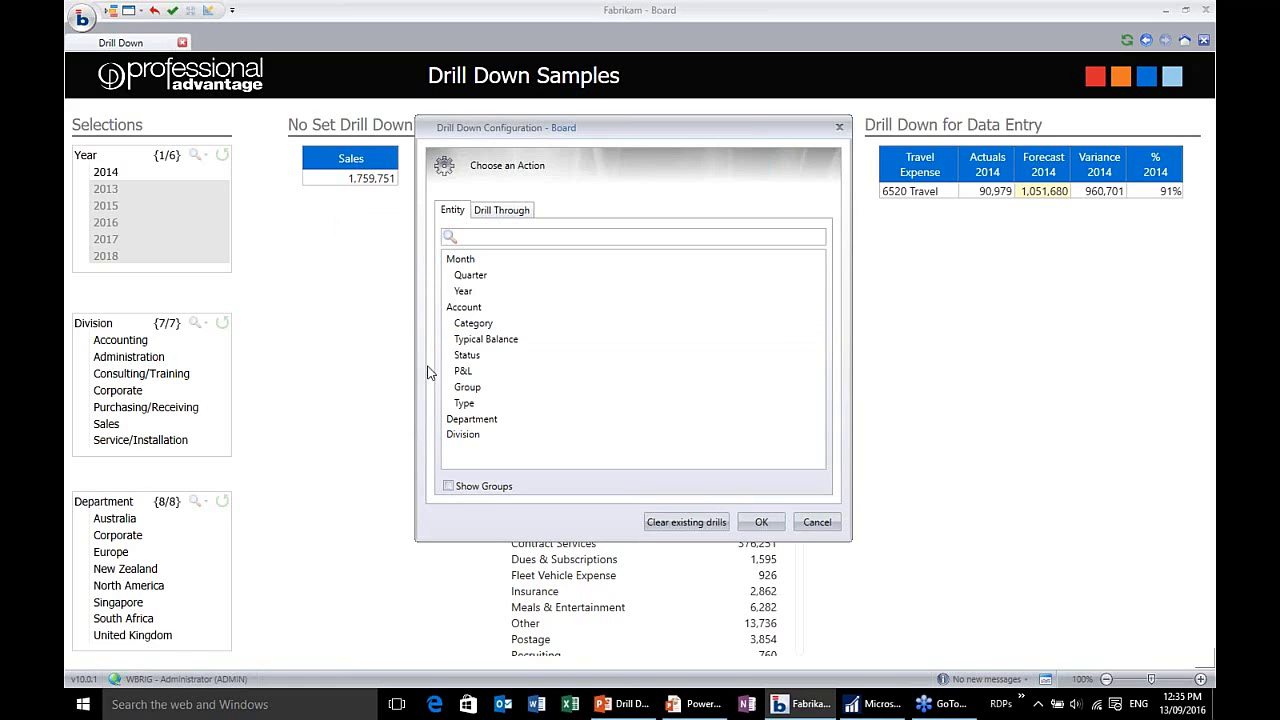
# Drill down the total Sales figure by P&L and widen the label column to show the full names.
pyautogui.click(460, 372)
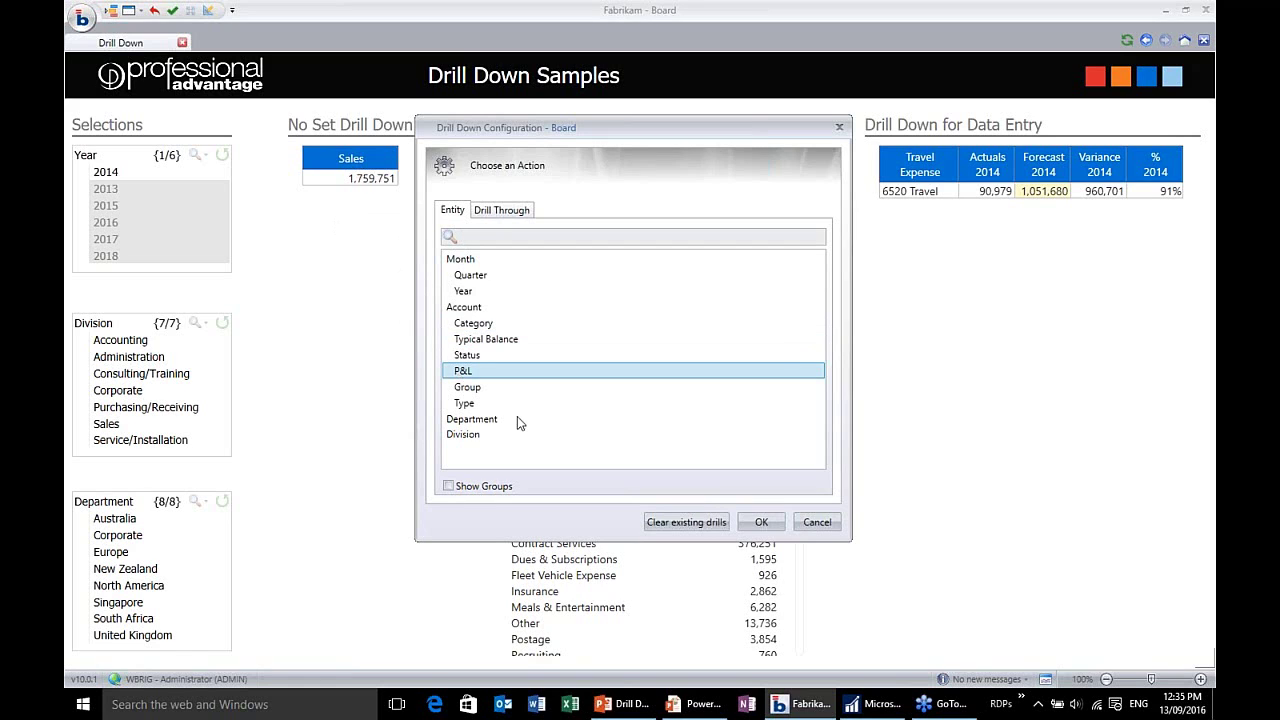
pyautogui.click(758, 522)
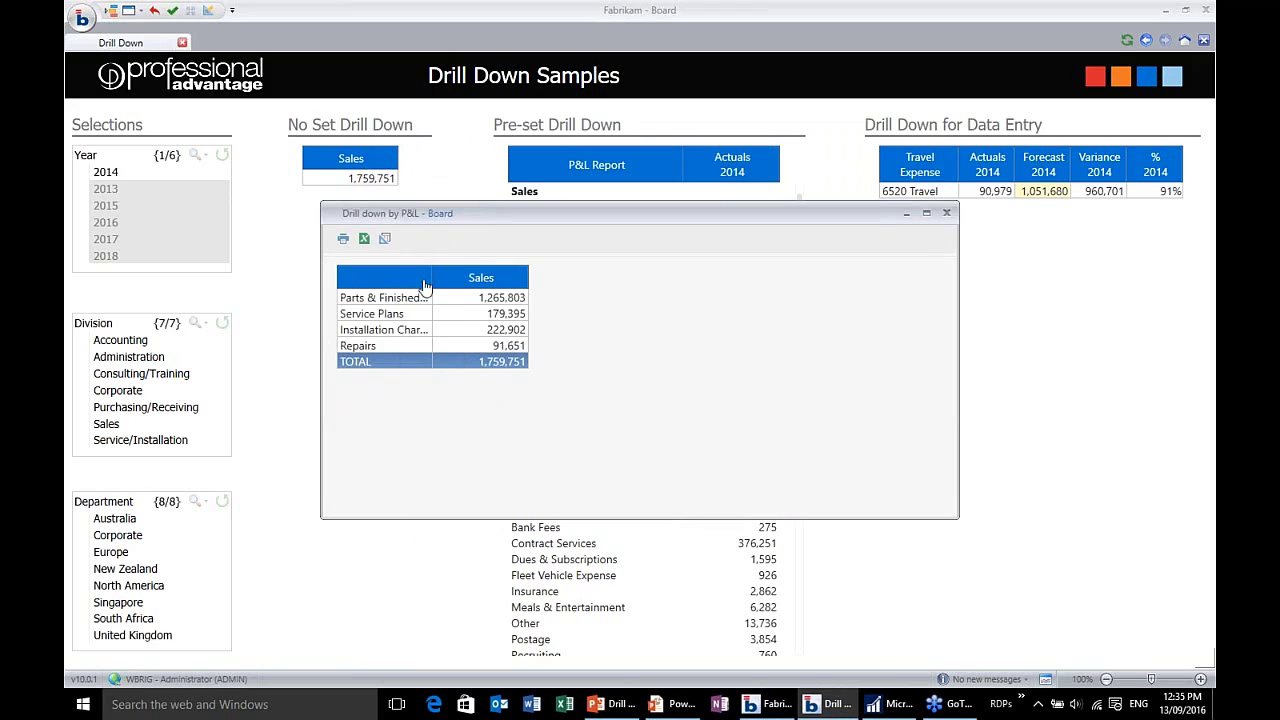
pyautogui.moveTo(432, 286); pyautogui.dragTo(477, 286)
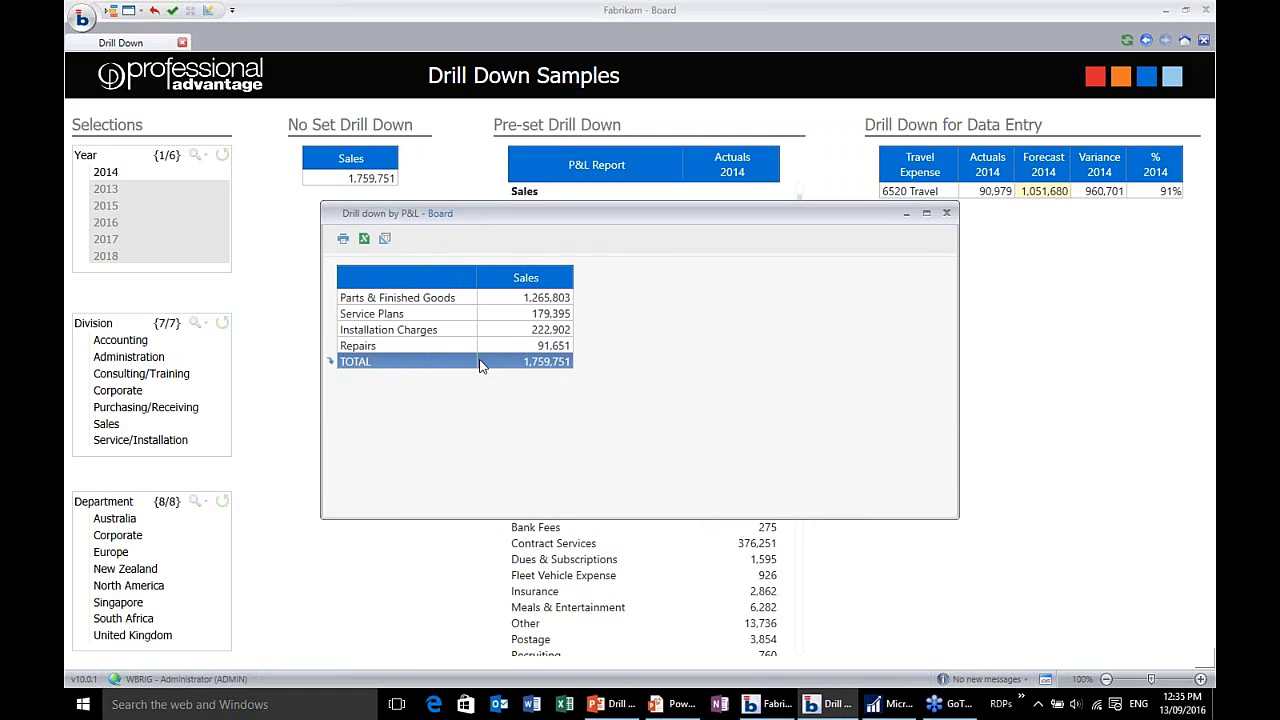
# Drill Parts & Finished Goods down by Account and widen the label column to show the full account names.
pyautogui.click(332, 301)
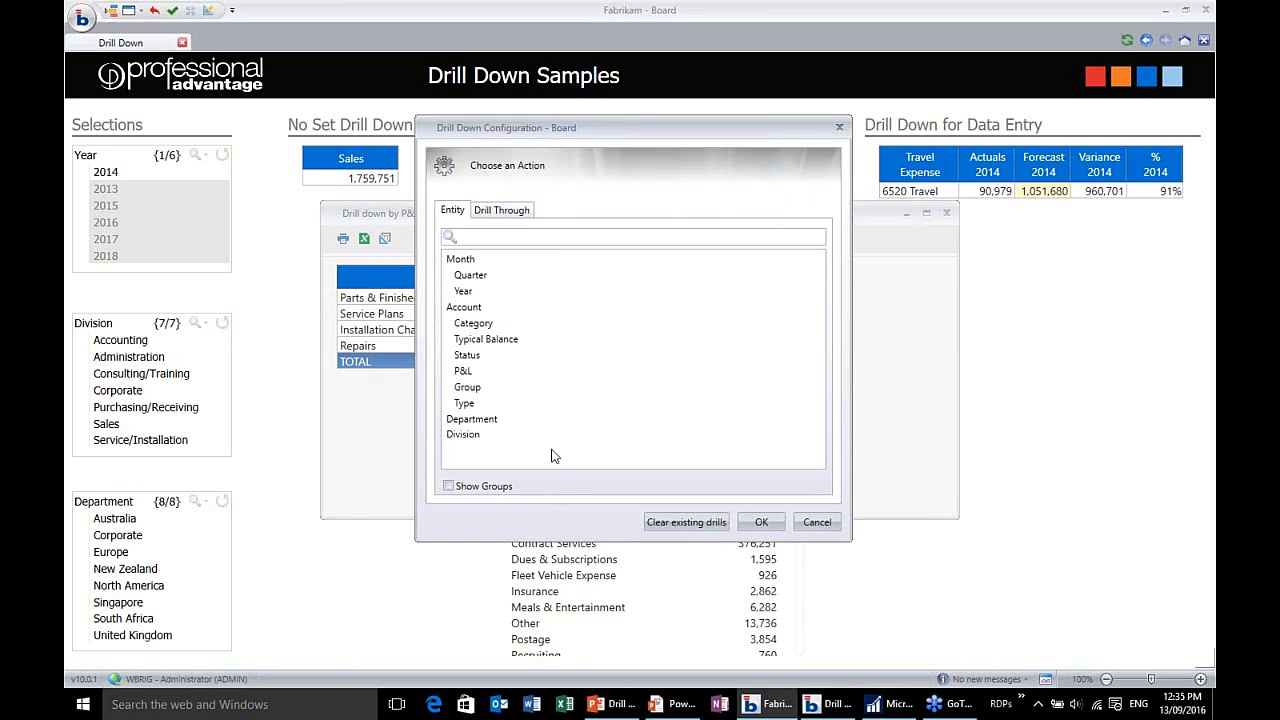
pyautogui.click(490, 309)
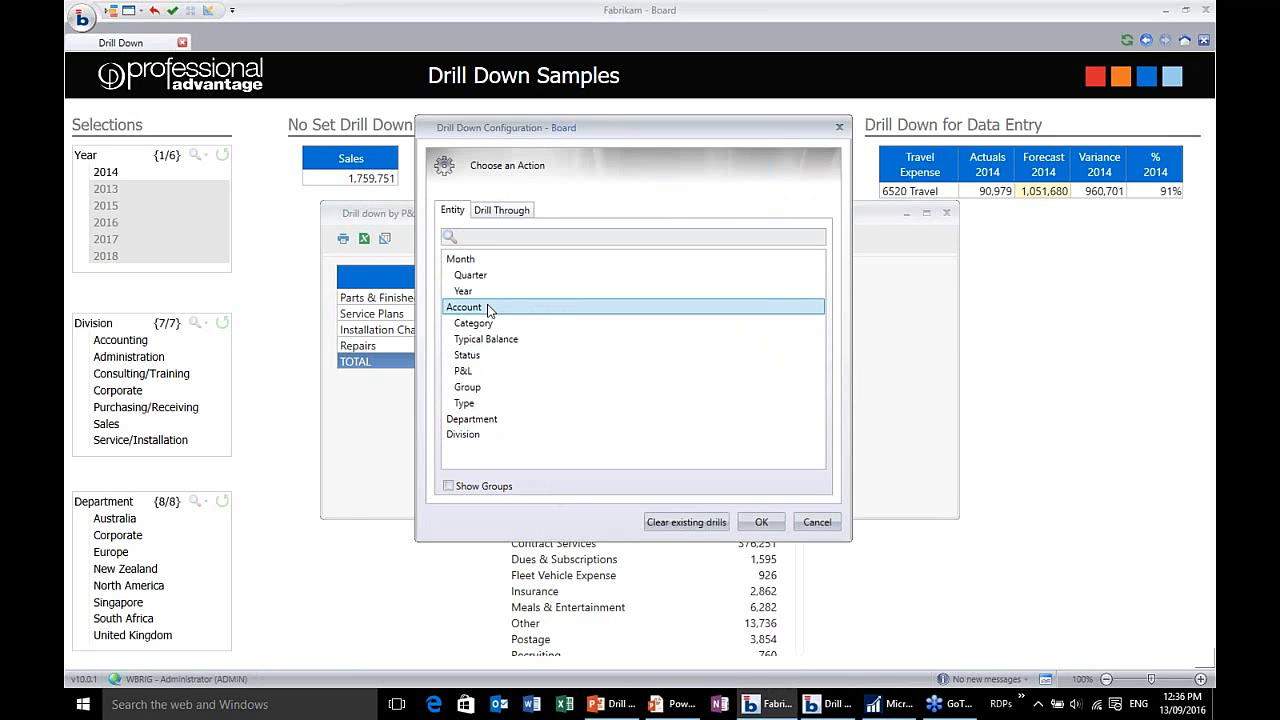
pyautogui.click(760, 522)
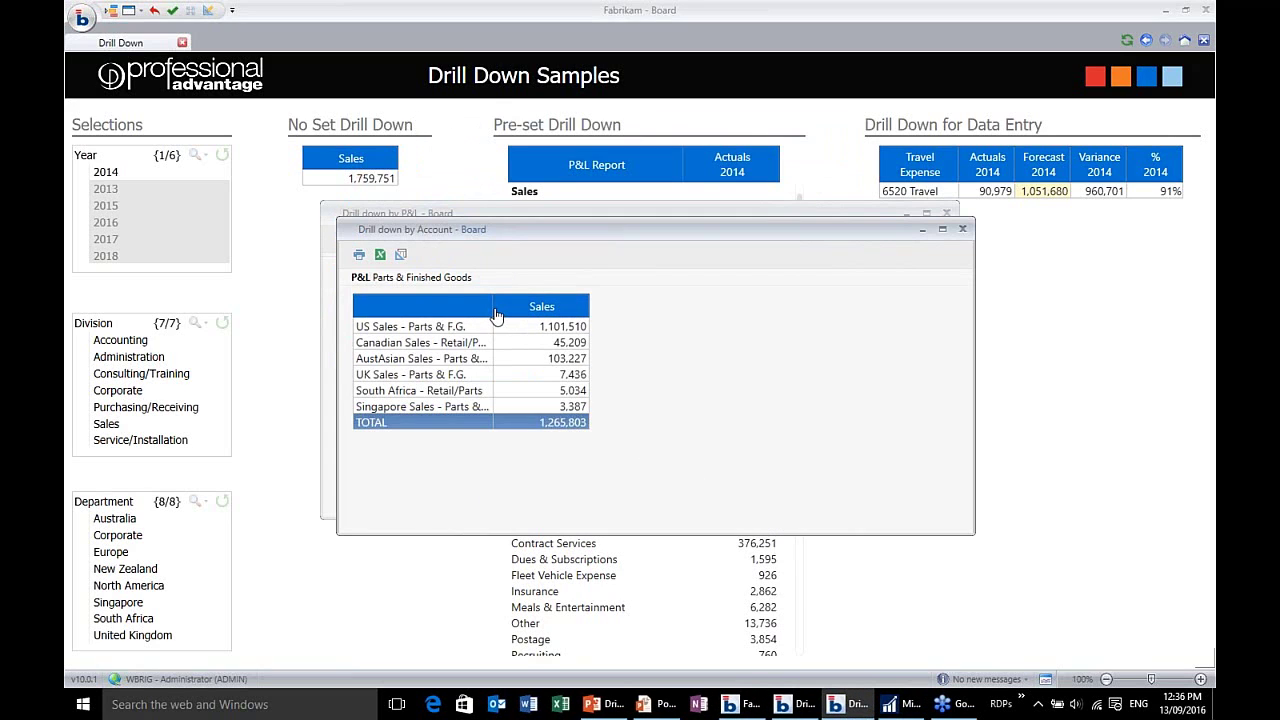
pyautogui.moveTo(493, 315); pyautogui.dragTo(566, 315)
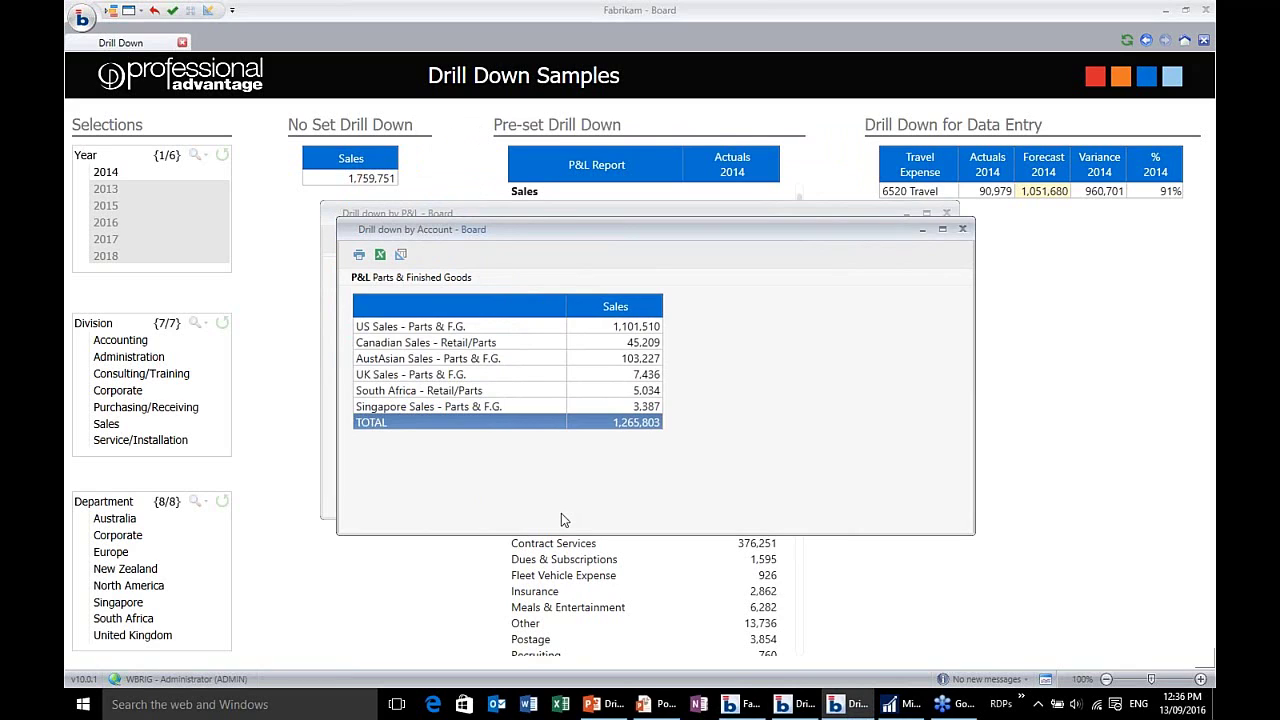
# Drill US Sales - Parts & F.G. down by Month and close all the open drill-down windows.
pyautogui.click(346, 328)
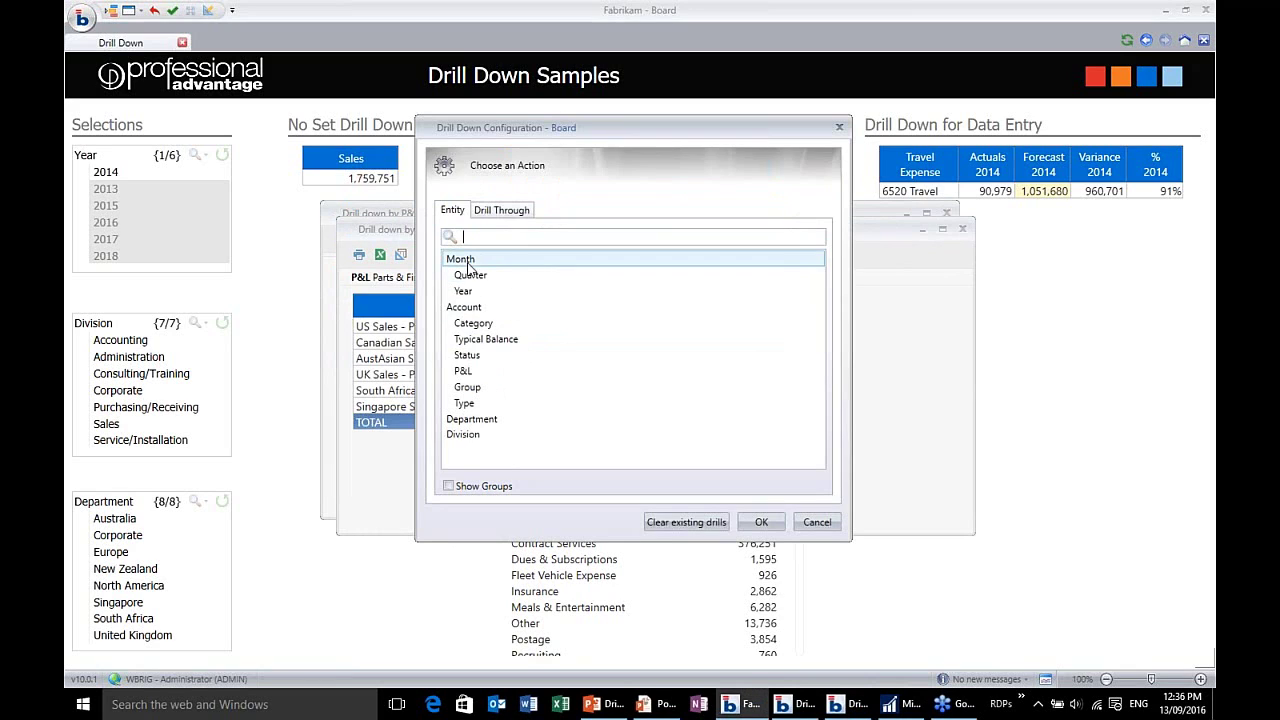
pyautogui.click(466, 262)
pyautogui.click(759, 521)
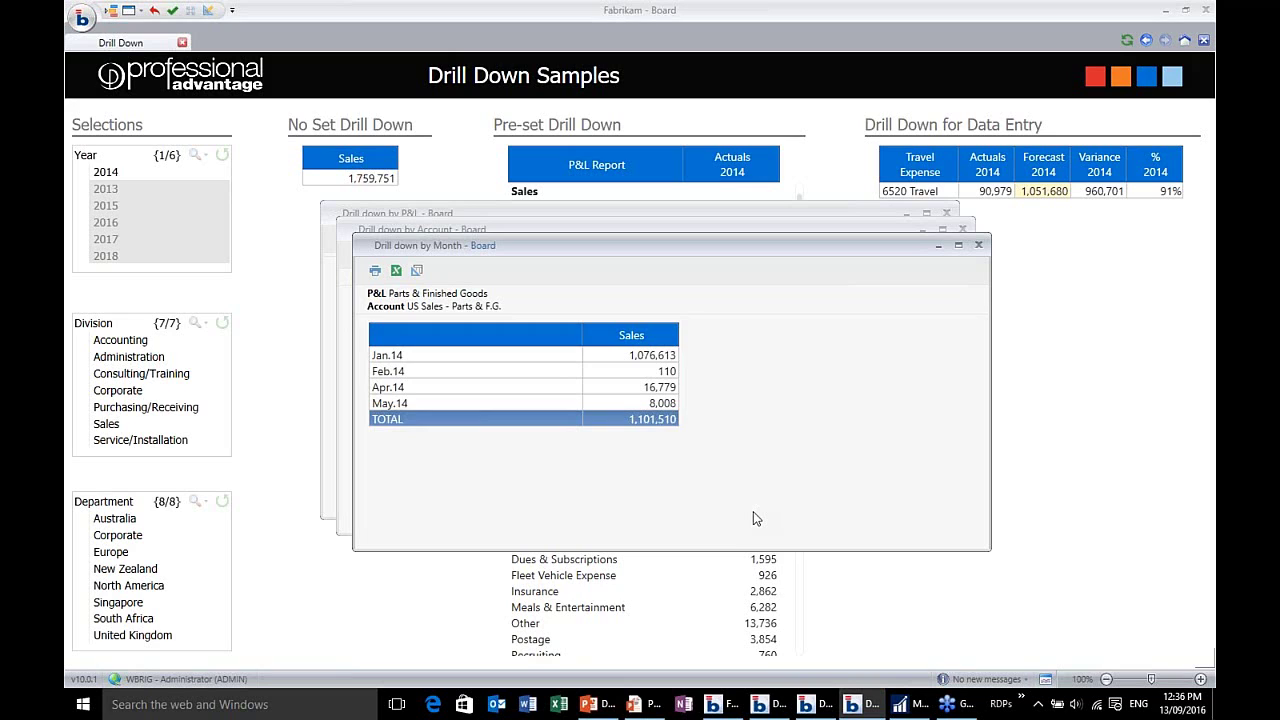
pyautogui.click(978, 245)
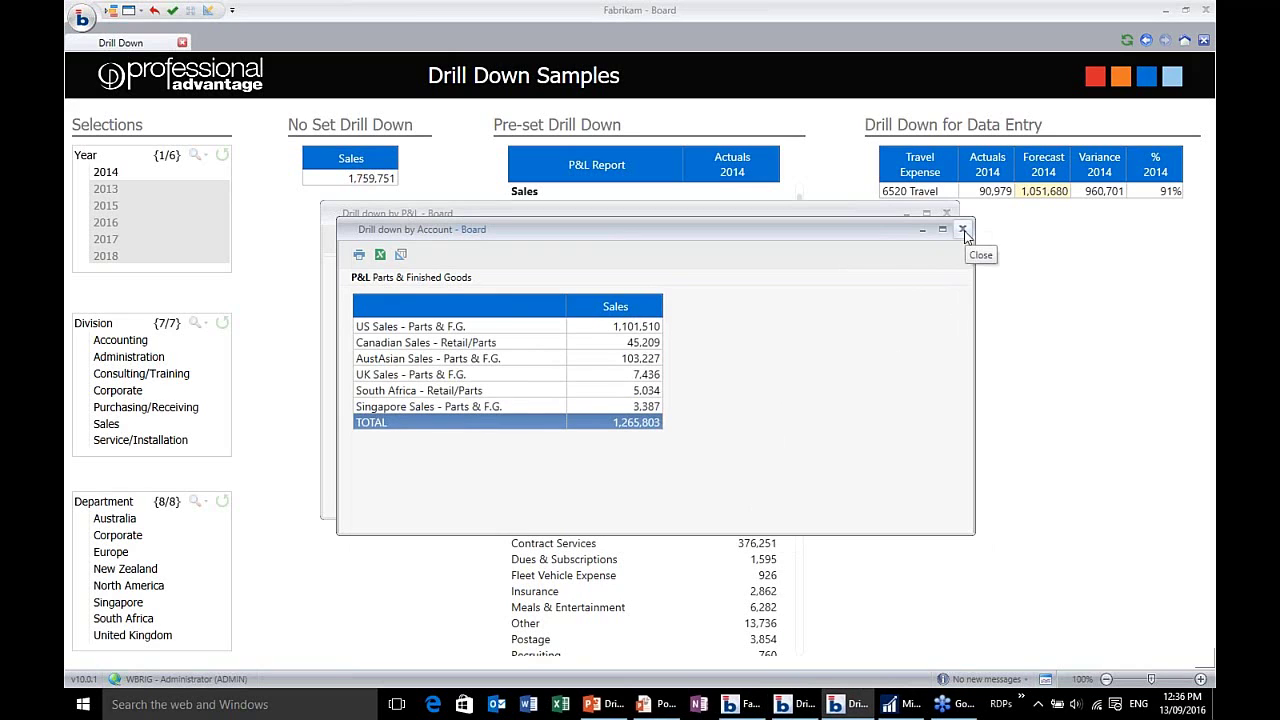
pyautogui.click(963, 230)
pyautogui.click(946, 213)
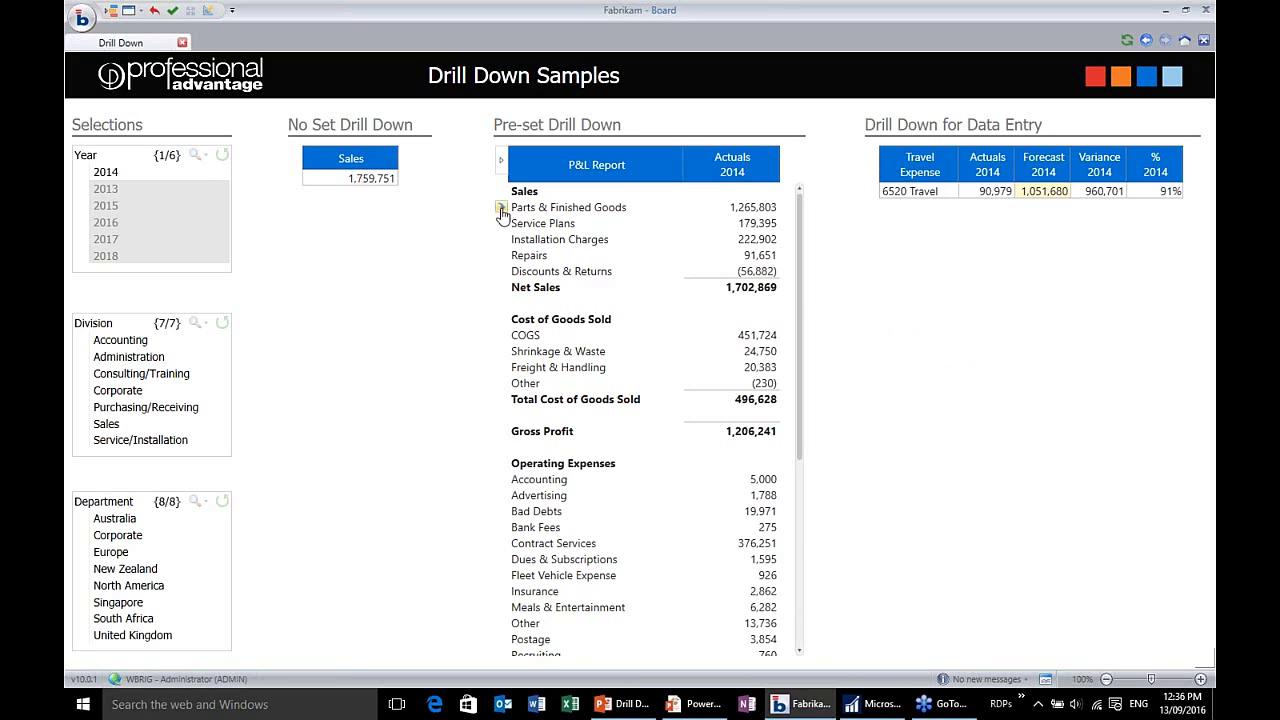
# Run the pre-set drills on Parts & Finished Goods by account and US Sales - Parts & F.G. by department, then close both windows.
pyautogui.click(501, 209)
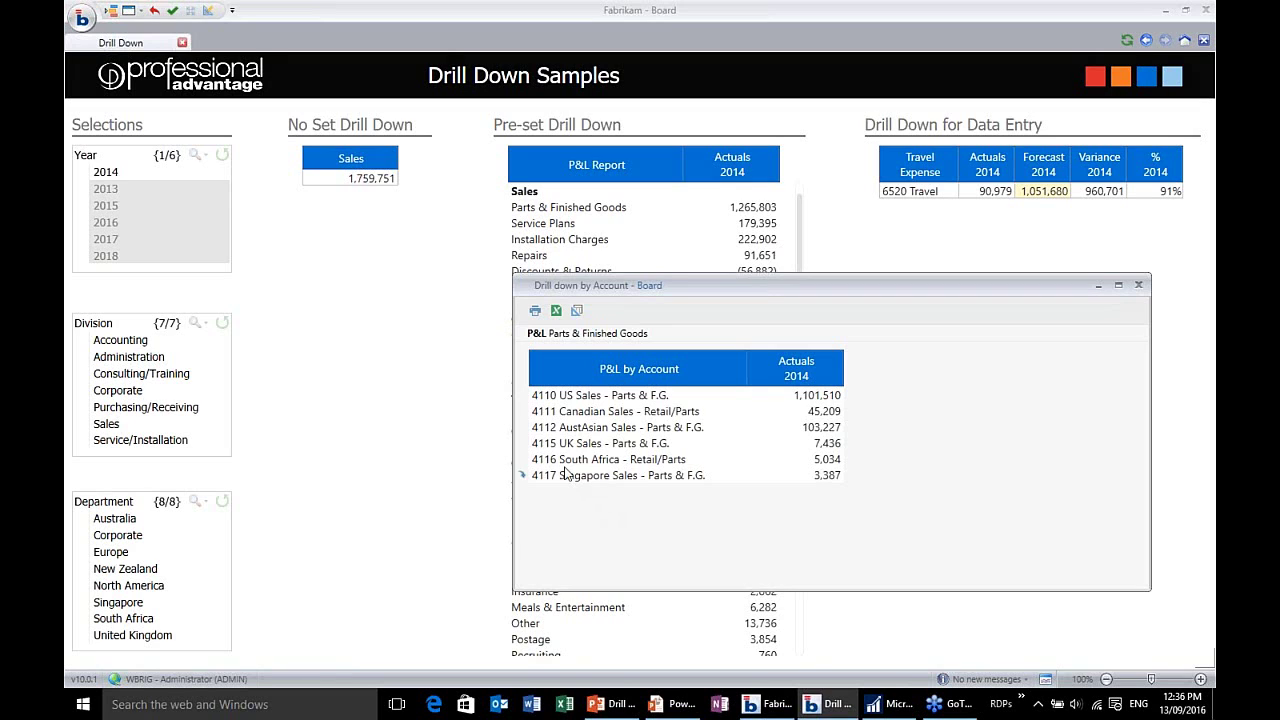
pyautogui.click(521, 397)
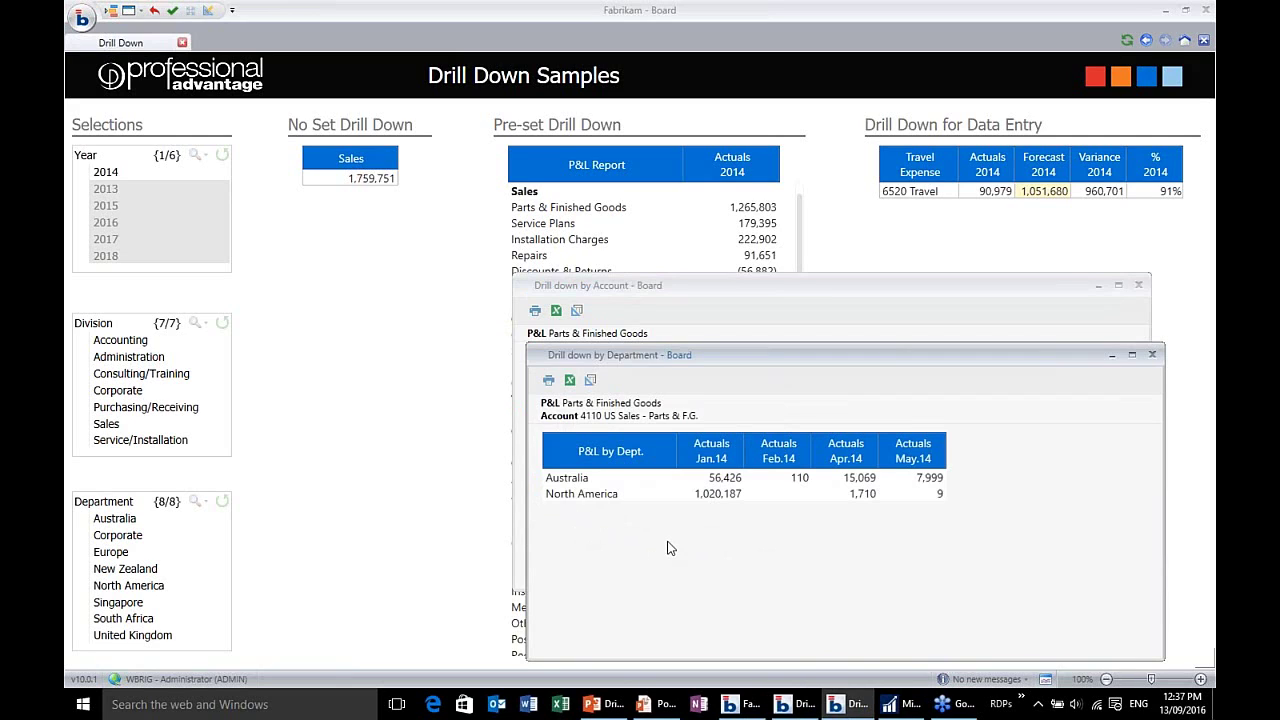
pyautogui.click(1151, 356)
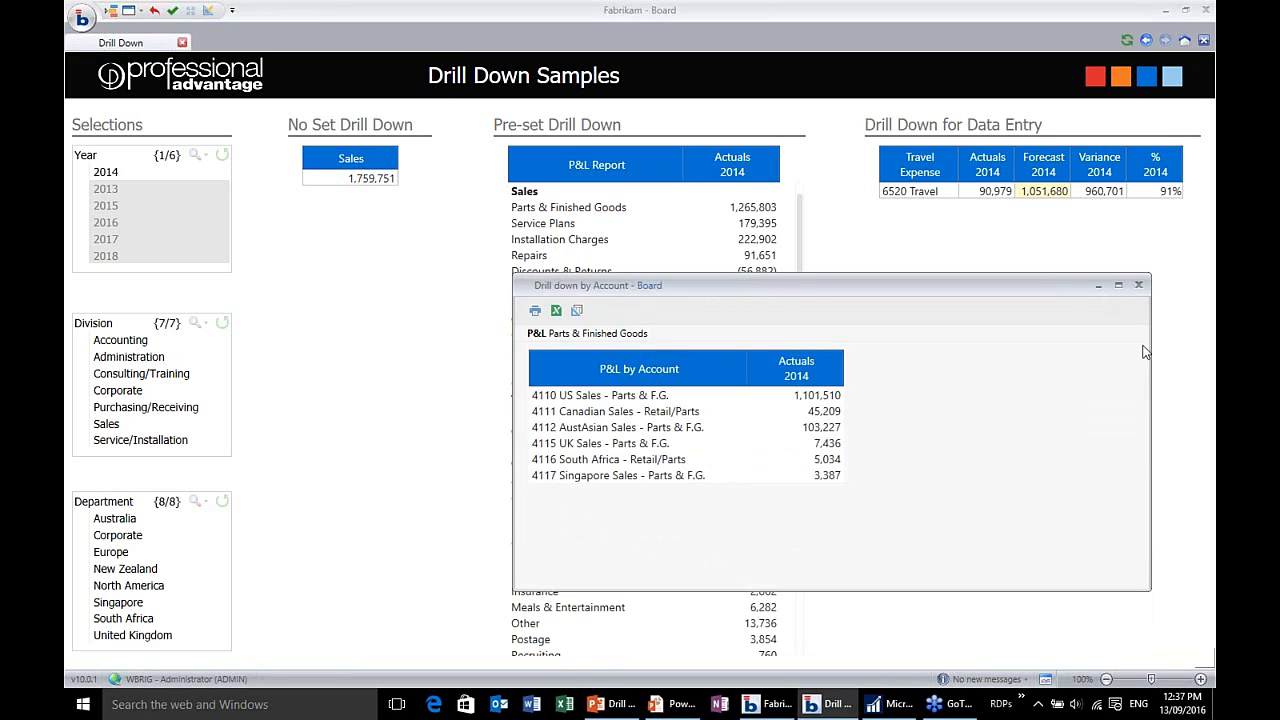
pyautogui.click(1137, 290)
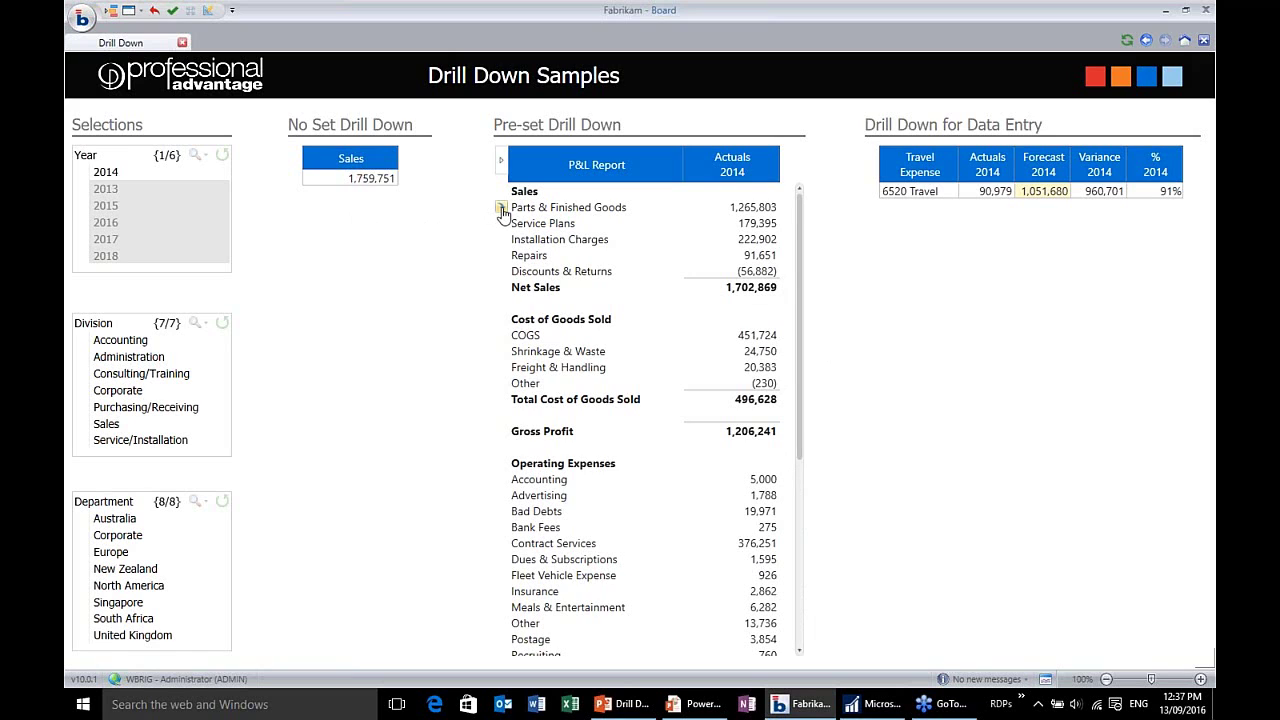
# Reopen the pre-set drills down to US Sales - Parts & F.G. by department, view that drill's layout configuration, and close everything without changes.
pyautogui.click(502, 209)
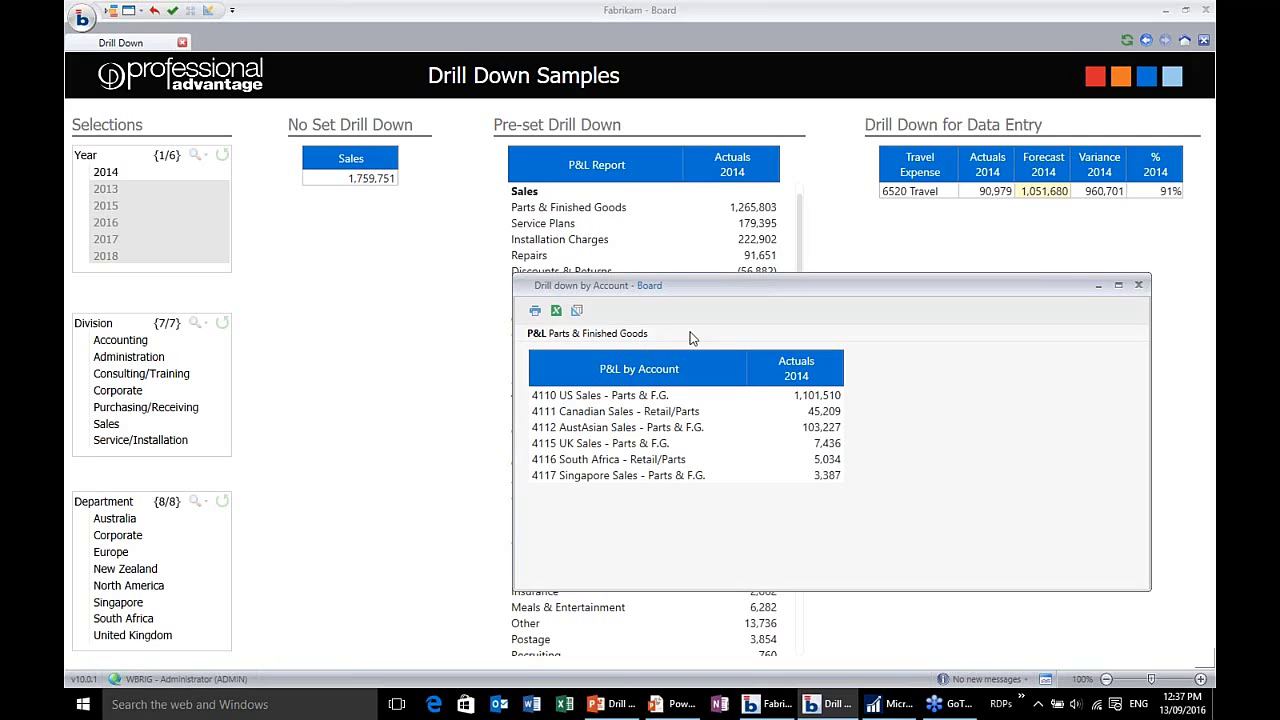
pyautogui.click(524, 398)
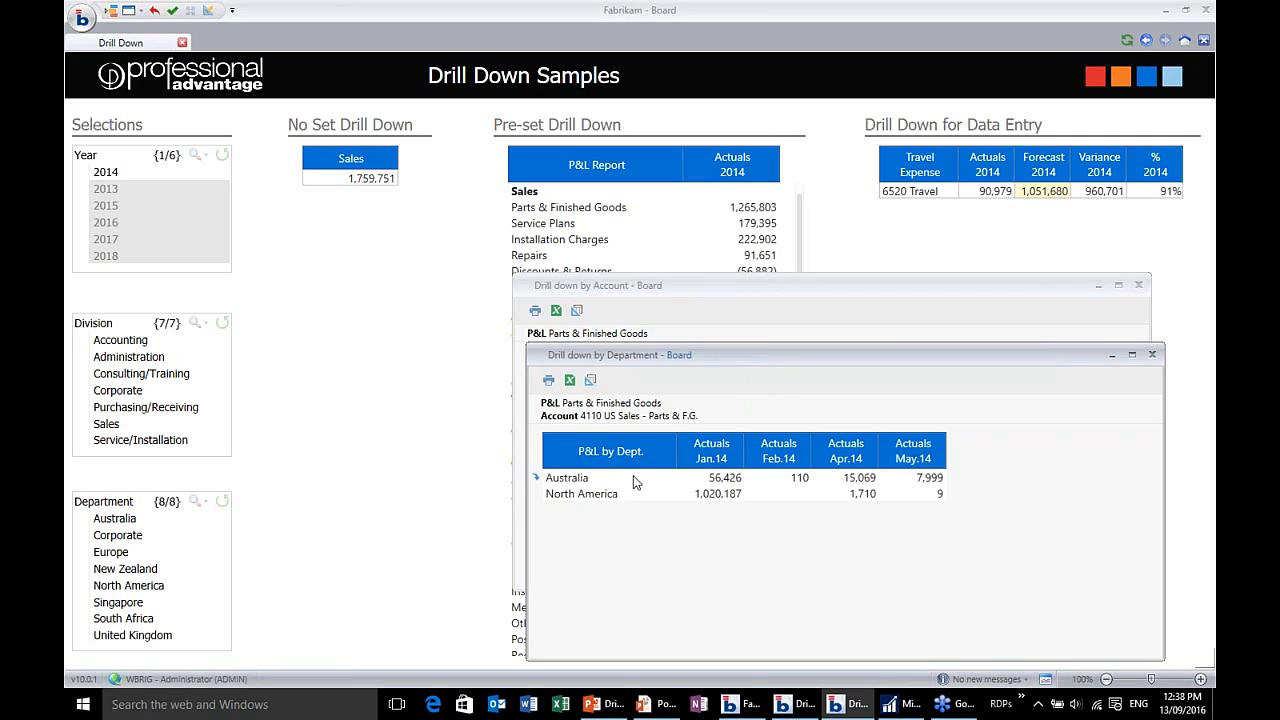
pyautogui.click(590, 381)
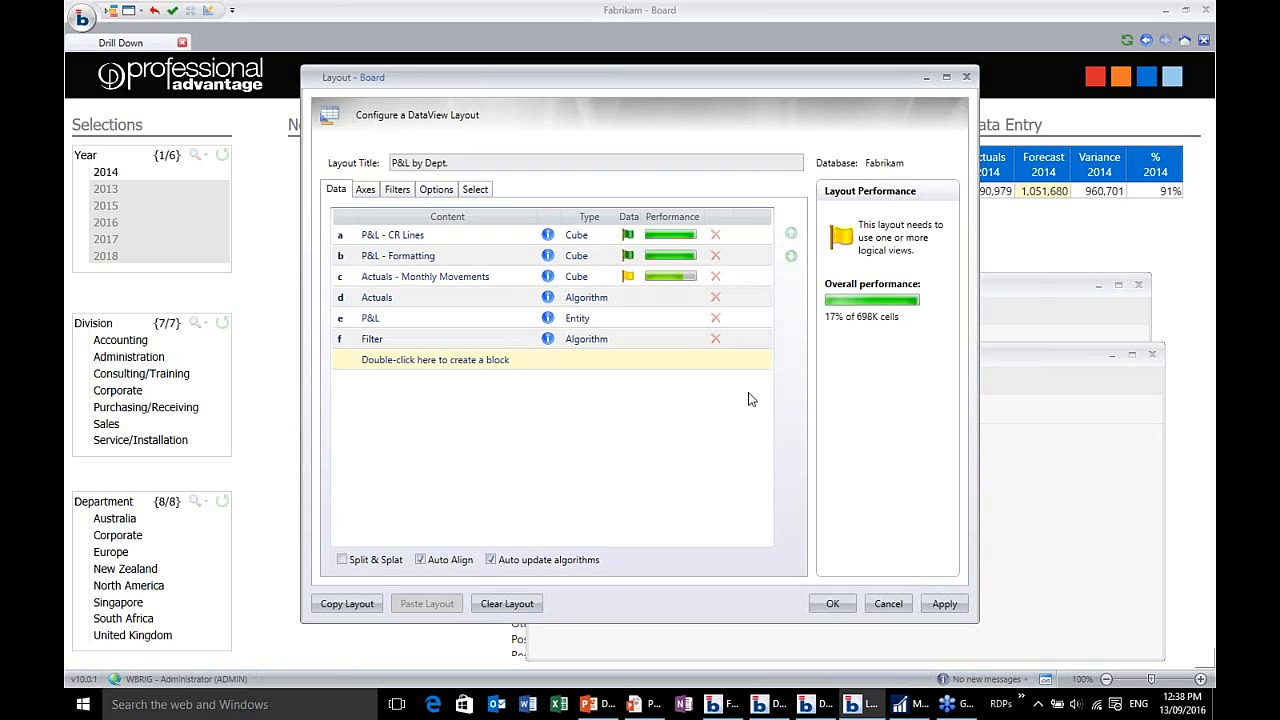
pyautogui.click(897, 607)
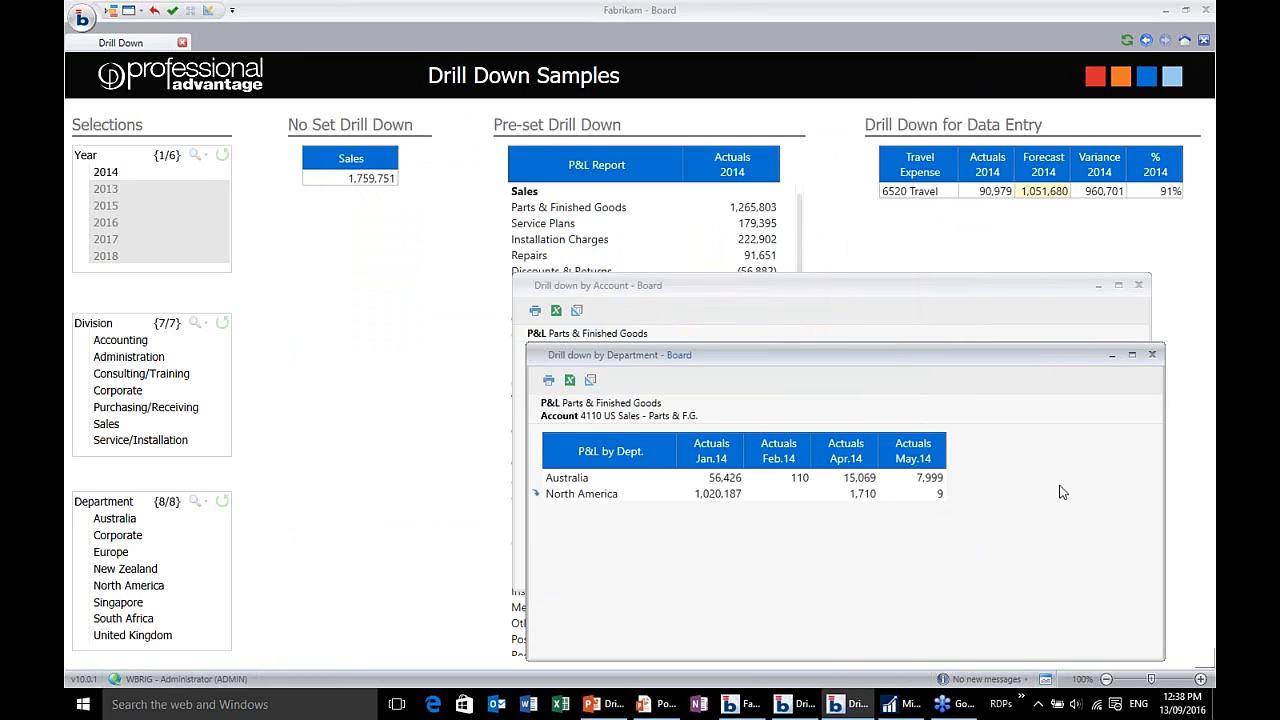
pyautogui.click(1153, 356)
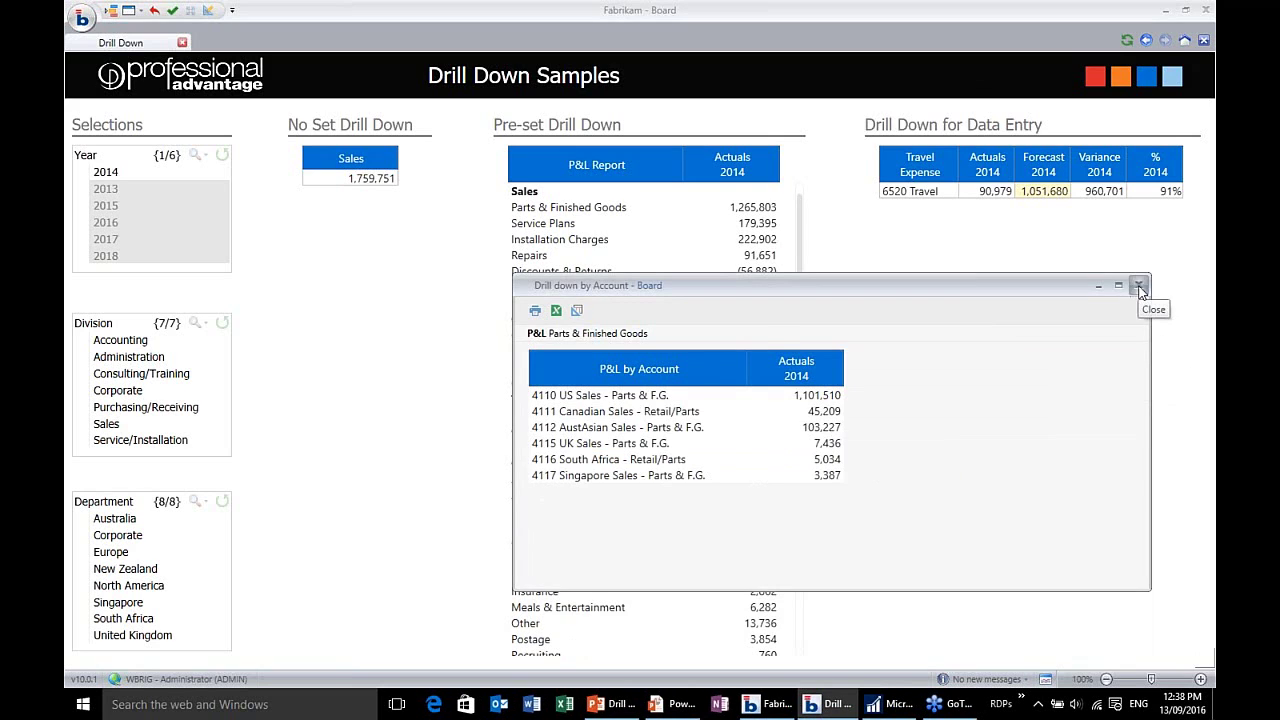
pyautogui.click(1139, 286)
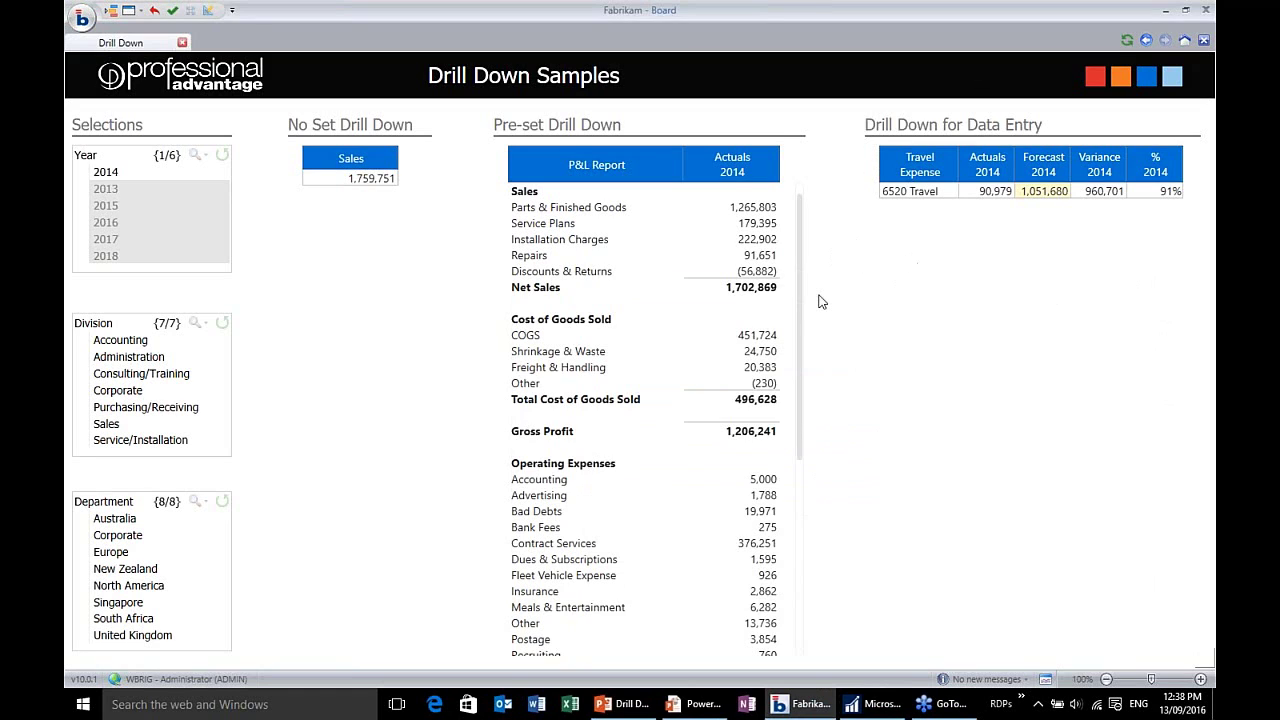
# Filter the screen to the Corporate department and drill the Travel expense row down by division for data entry.
pyautogui.click(156, 538)
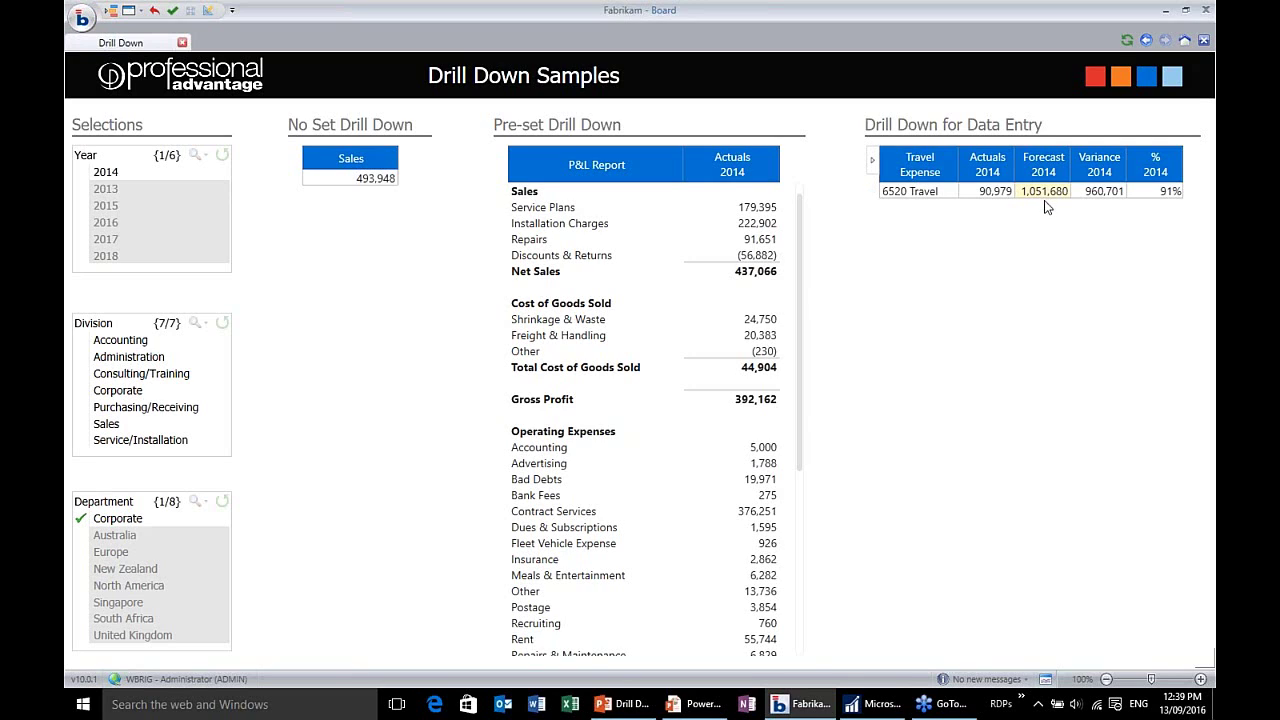
pyautogui.click(1045, 196)
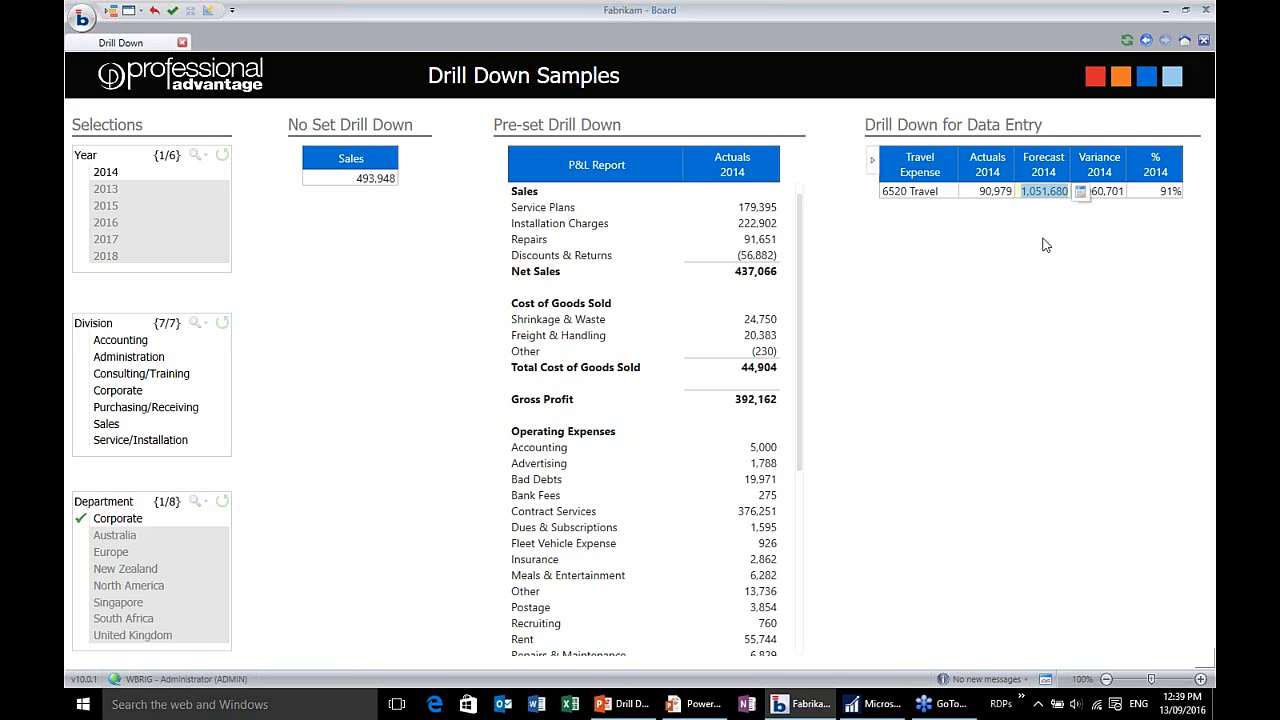
pyautogui.click(872, 192)
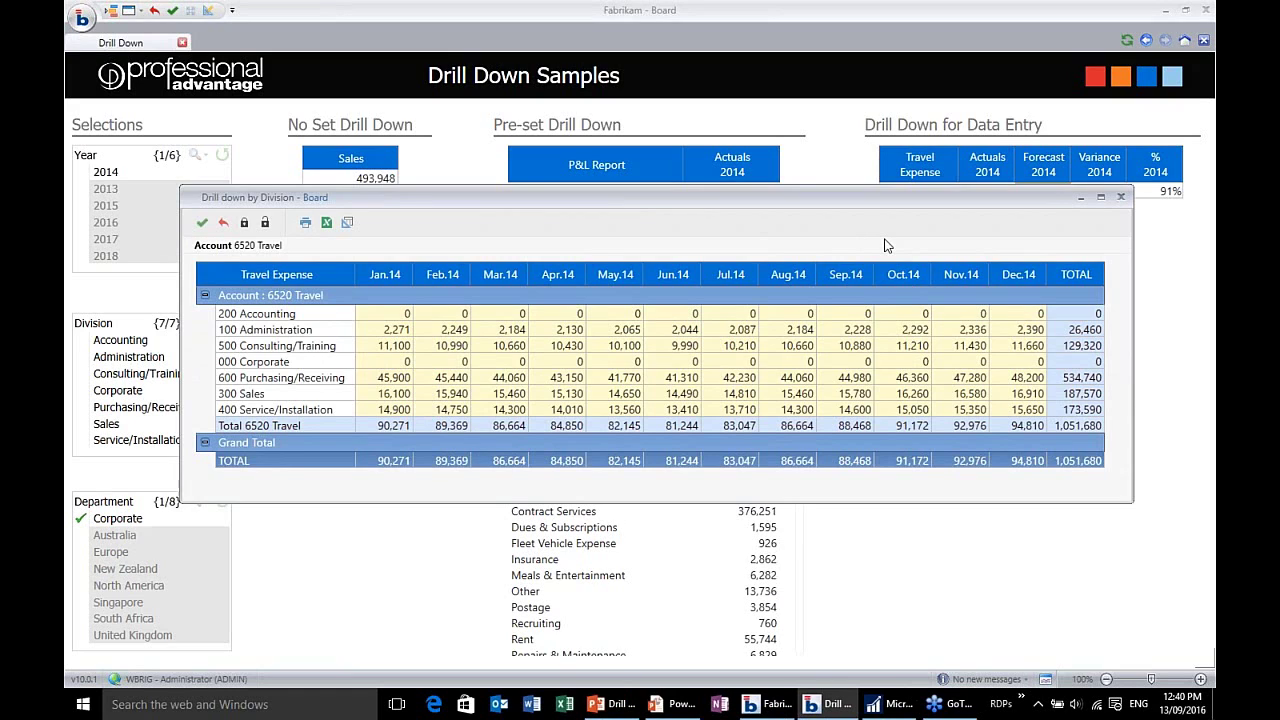
# Set the Administration division's total travel forecast to 30000, save the data entry and close the drill-down window.
pyautogui.click(1082, 330)
pyautogui.write('30000')
pyautogui.press('Return')
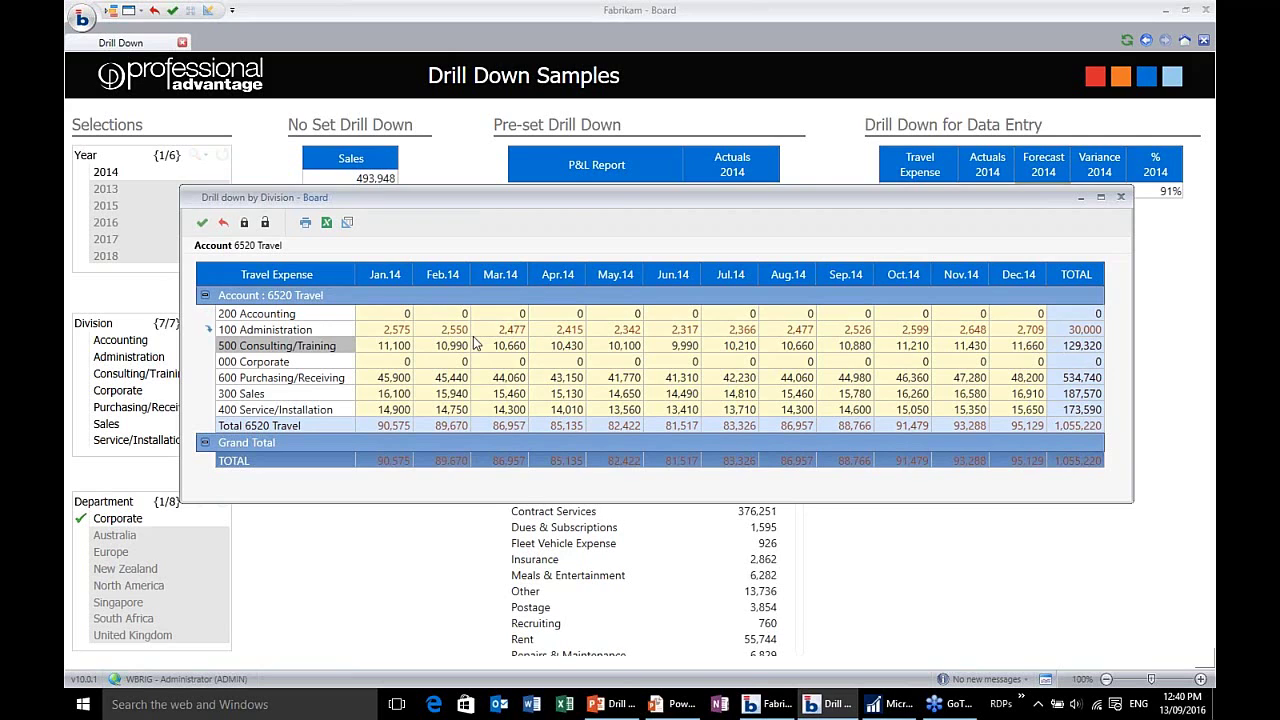
pyautogui.click(202, 224)
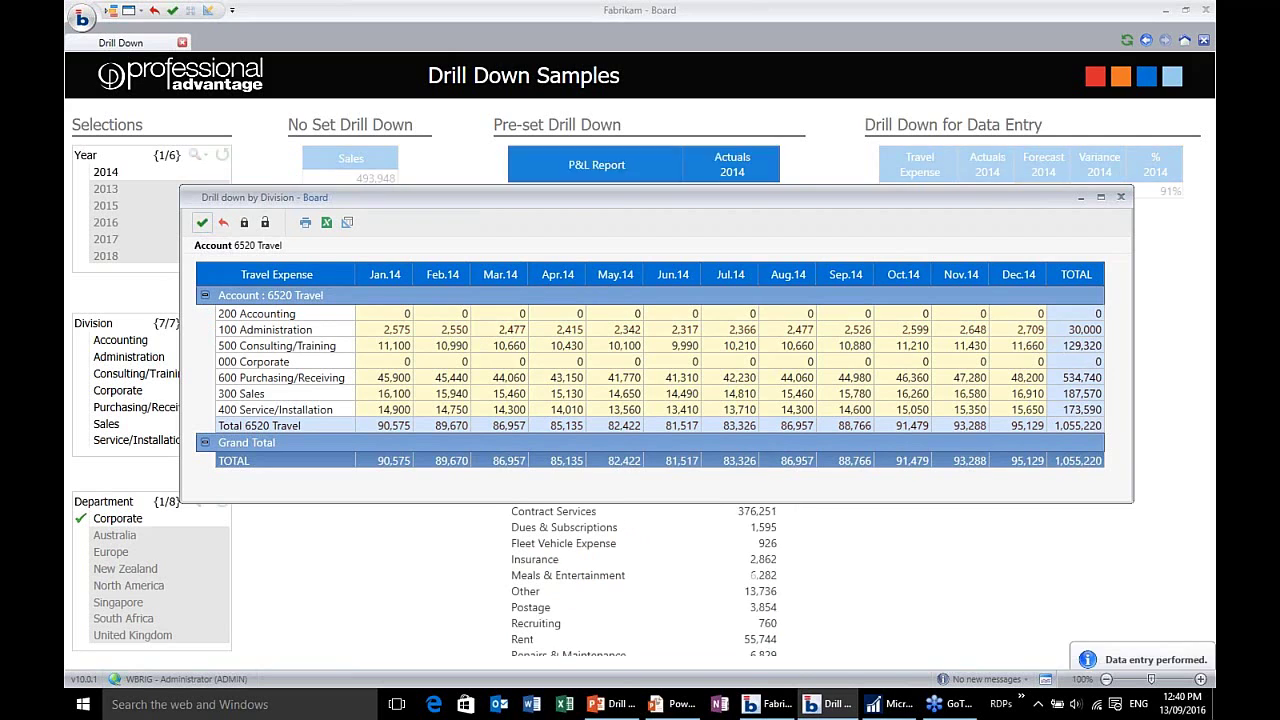
pyautogui.click(1121, 196)
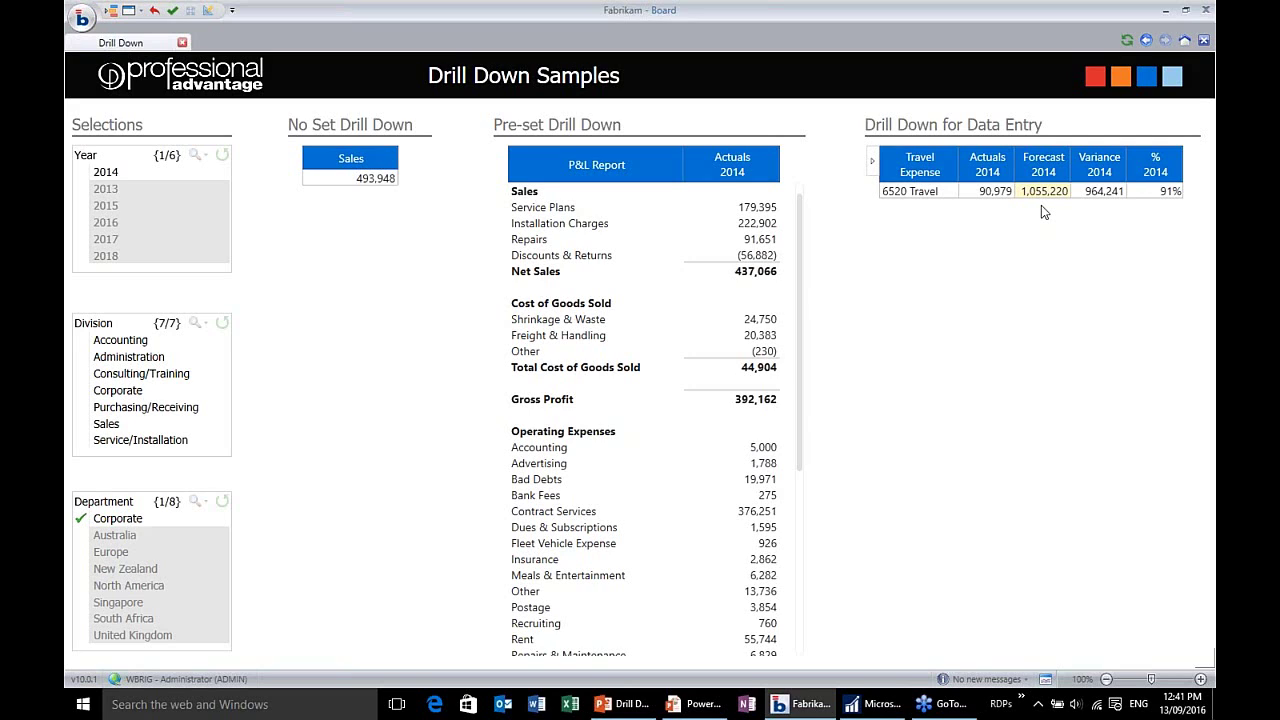
# In the Drill to Screen sample's Customer Detail, filter the account to Canadian Sales - Retail/Parts and reset the account selection.
pyautogui.click(232, 85)
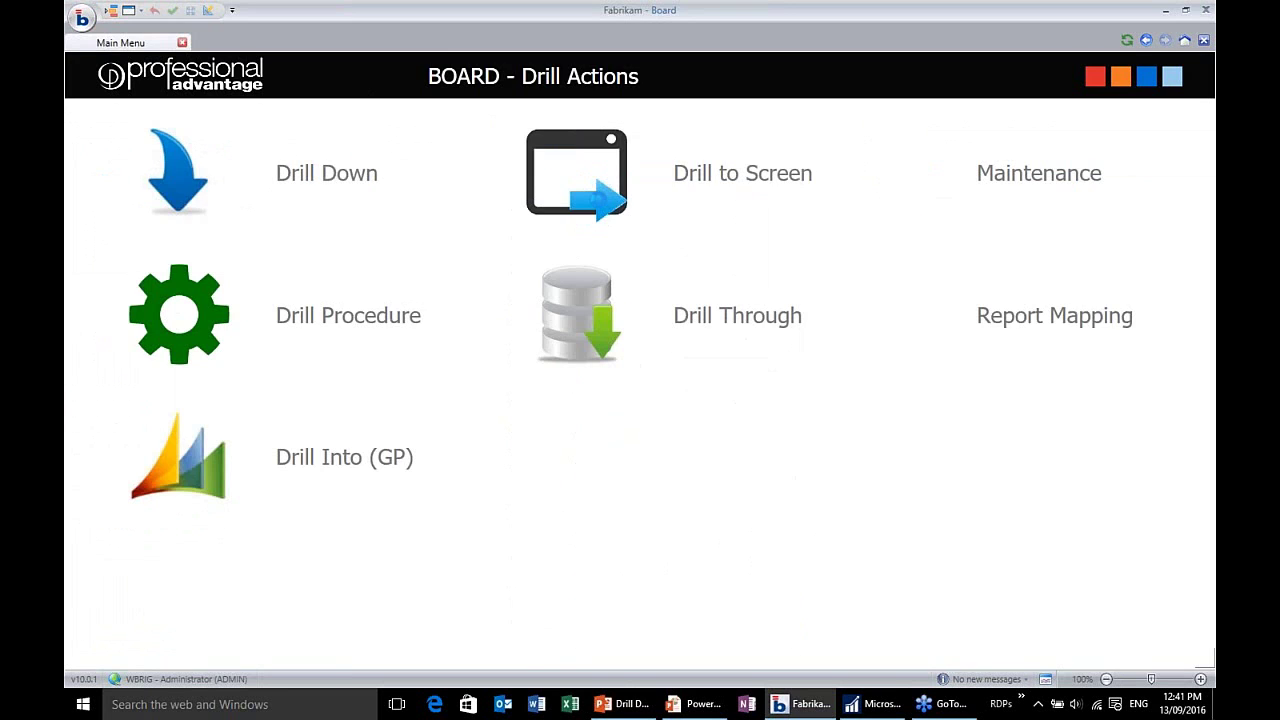
pyautogui.click(597, 200)
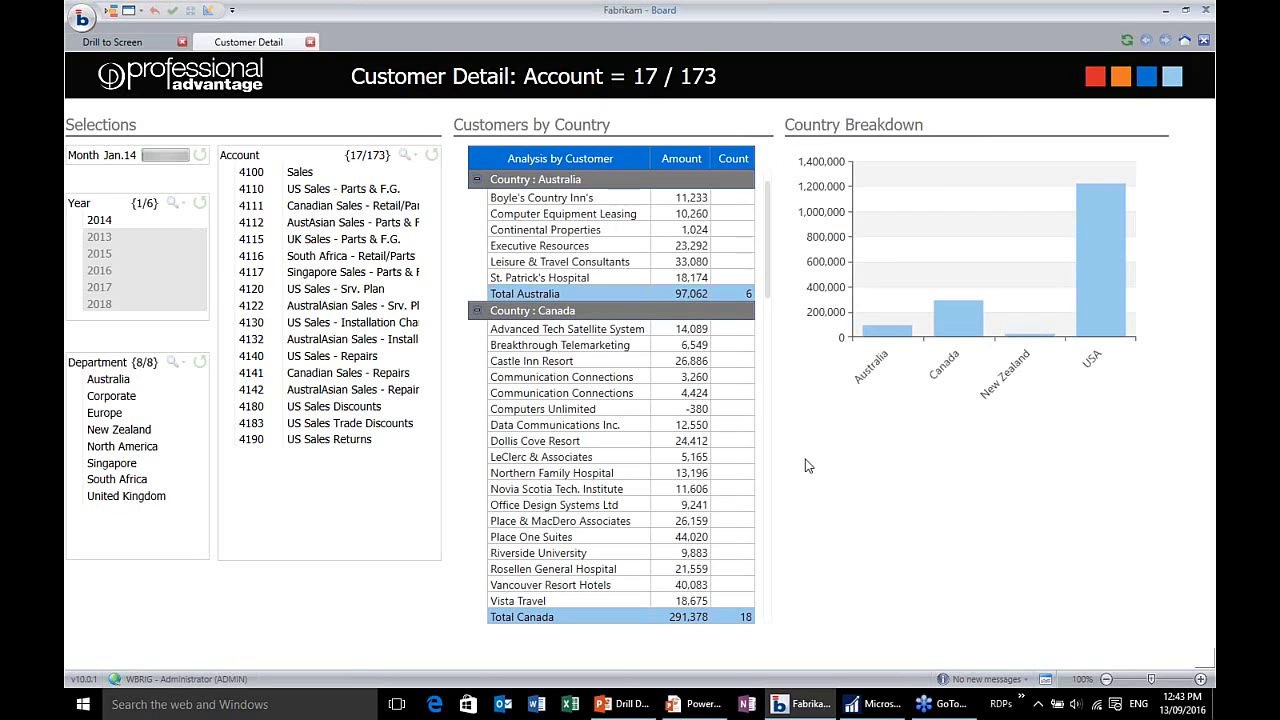
pyautogui.click(336, 210)
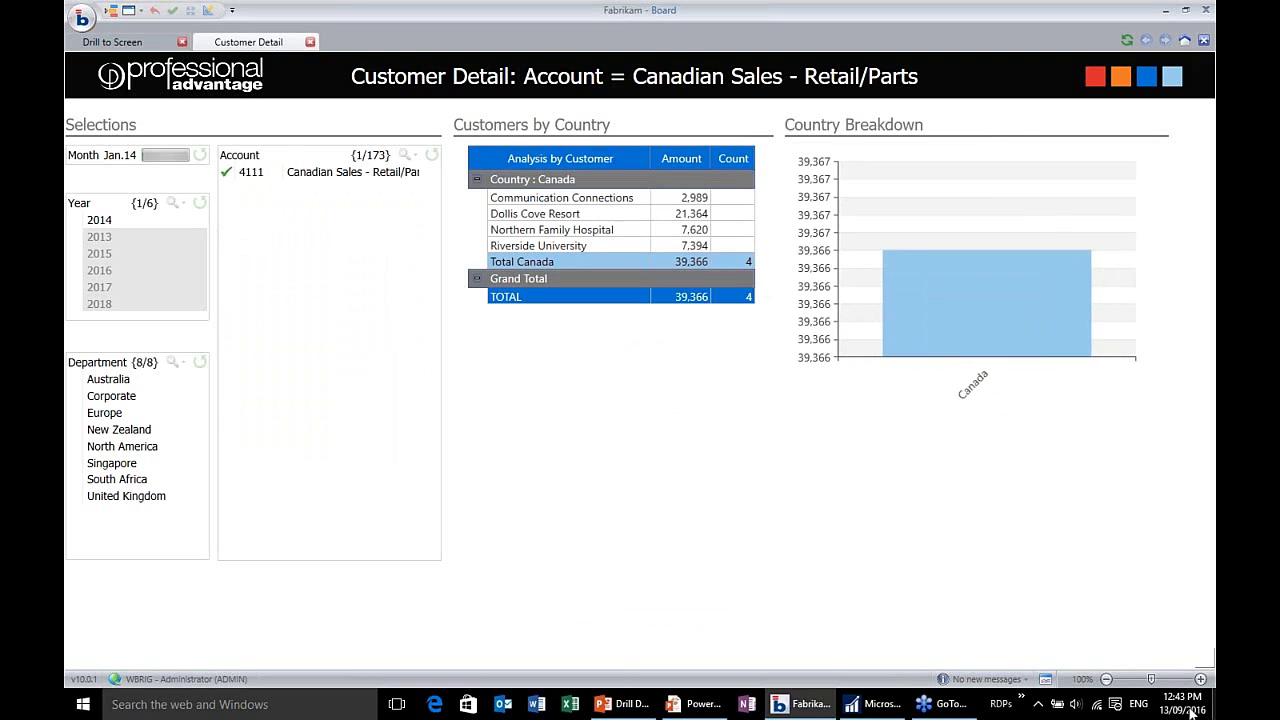
pyautogui.click(432, 155)
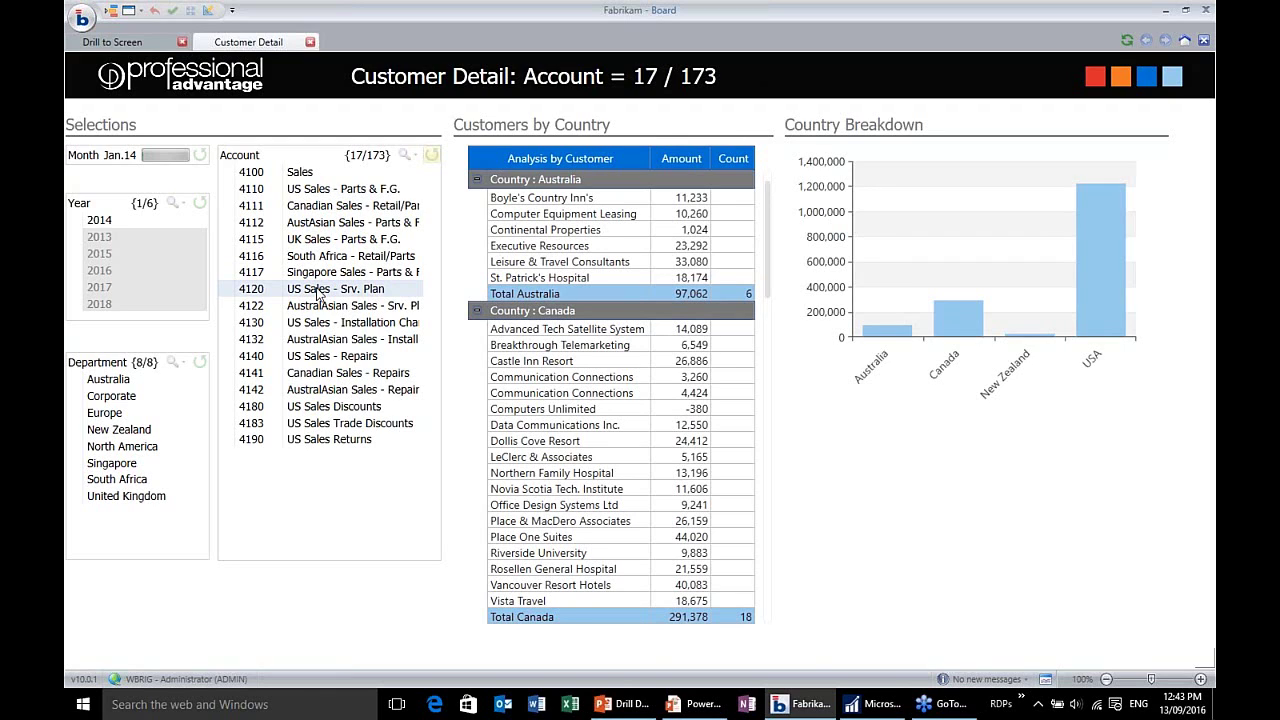
# Drill from AustAsian Sales - Parts & F.G. in the summary to its Customer Detail screen, close it and return to the main menu.
pyautogui.click(150, 44)
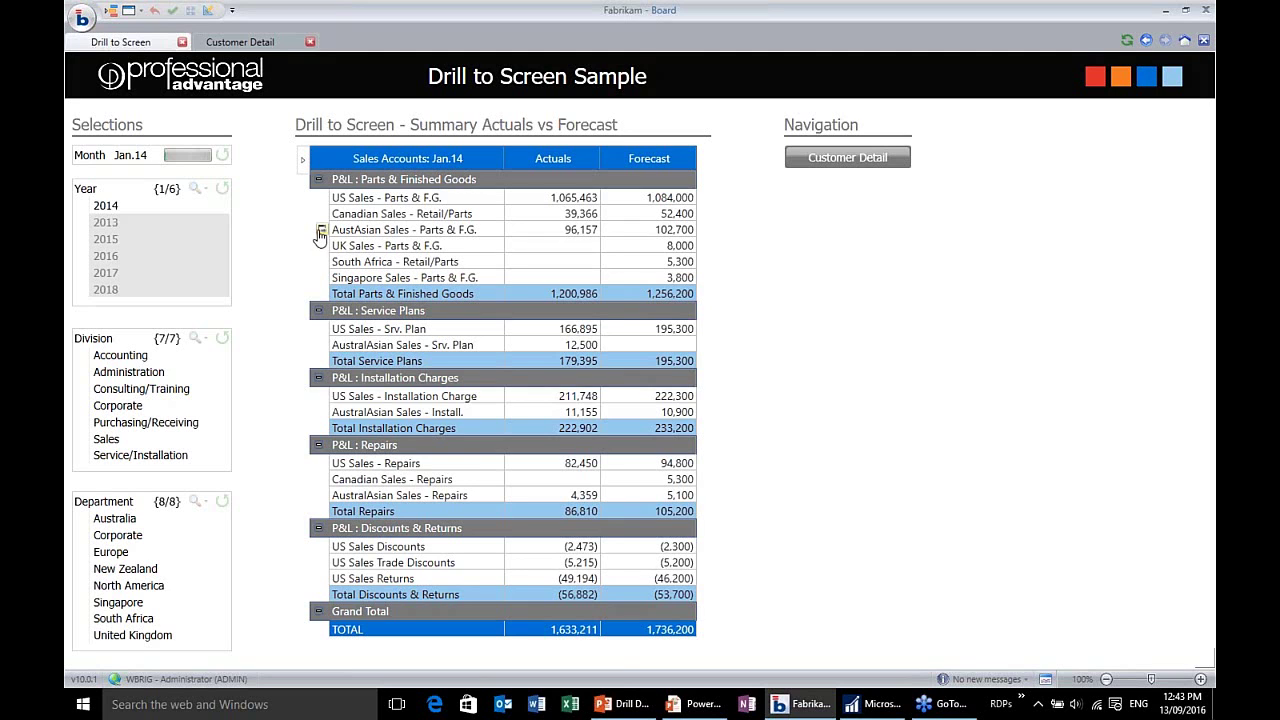
pyautogui.click(320, 232)
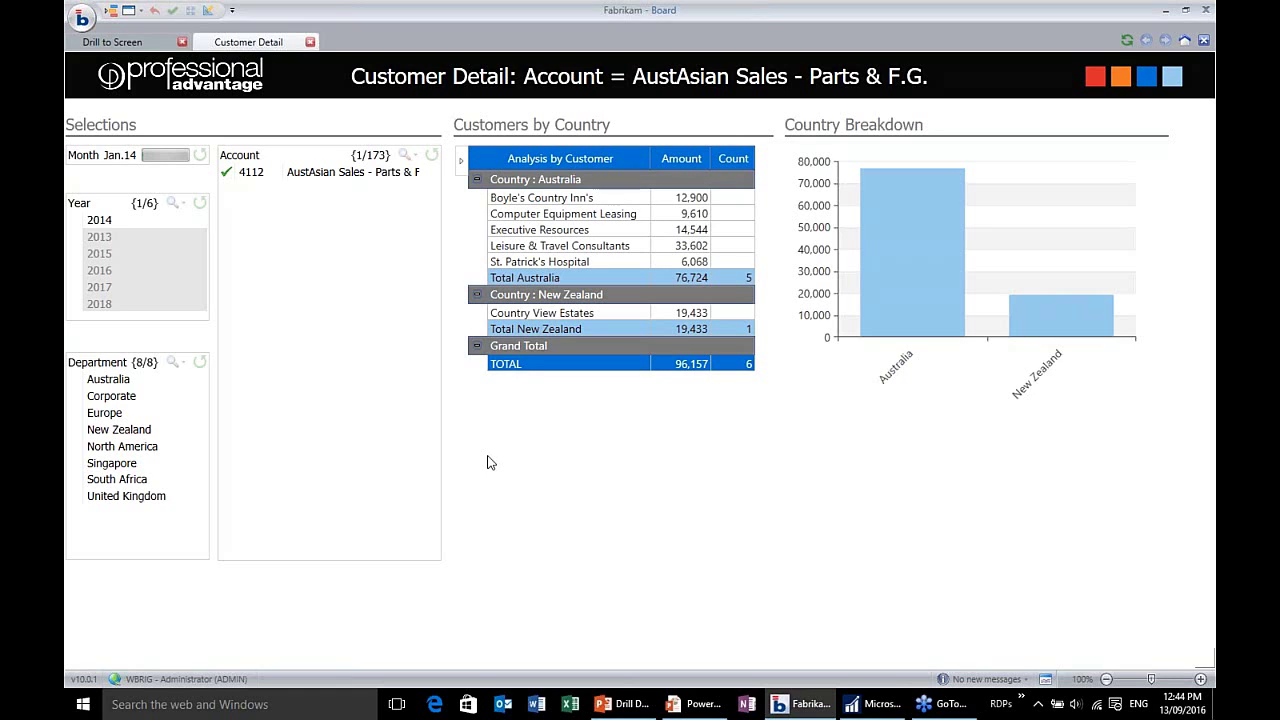
pyautogui.click(310, 42)
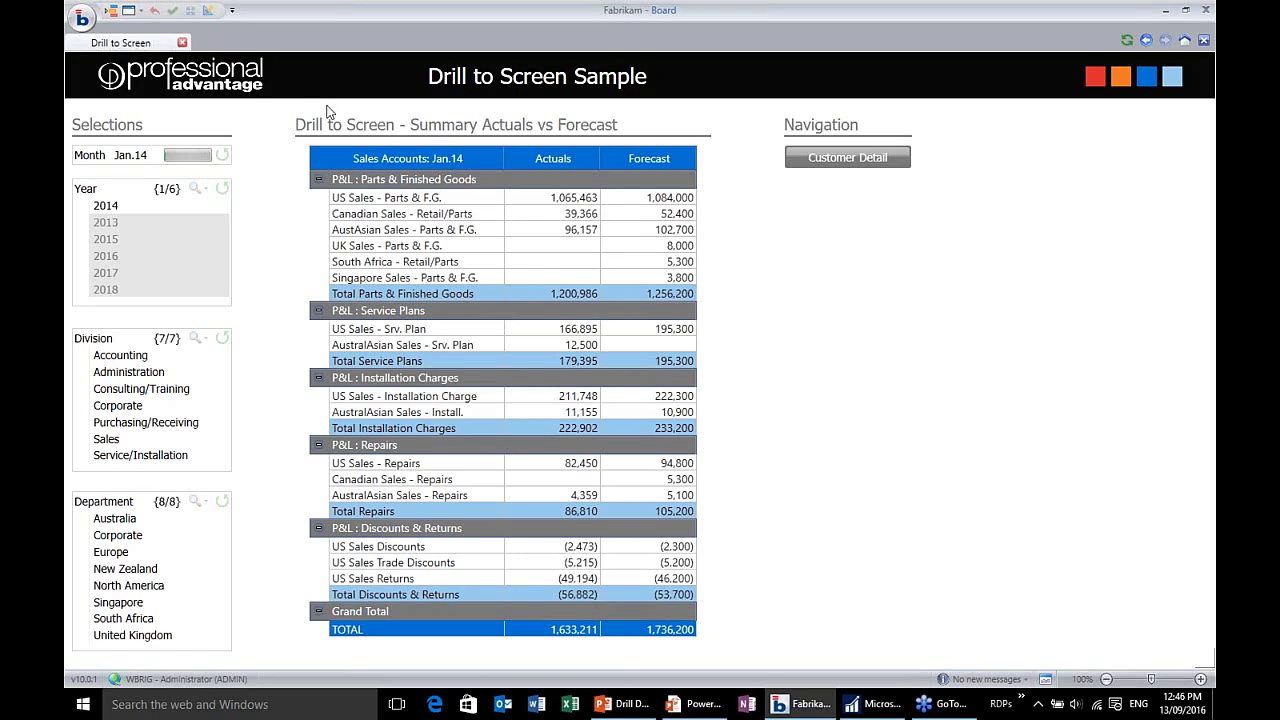
pyautogui.click(248, 73)
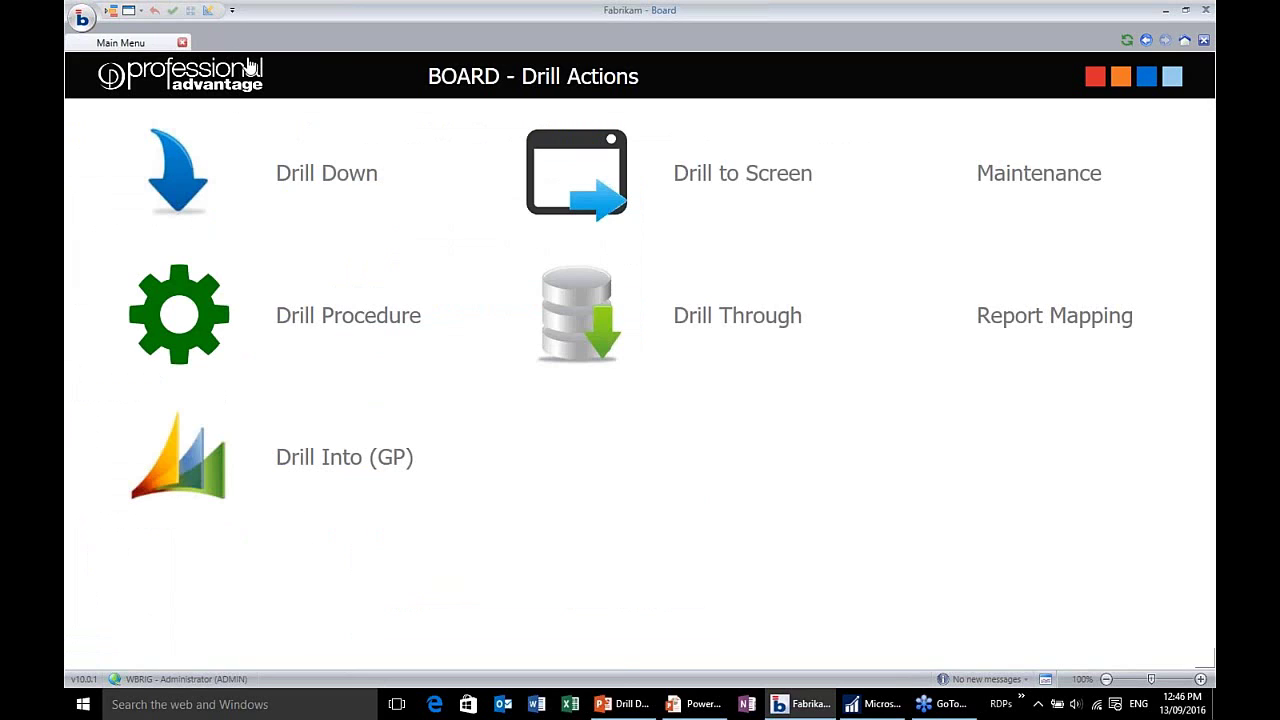
# Open the Drill Procedure sample and run the P.Y. + 10% procedure on the US Sales - Installation Charge row.
pyautogui.click(207, 305)
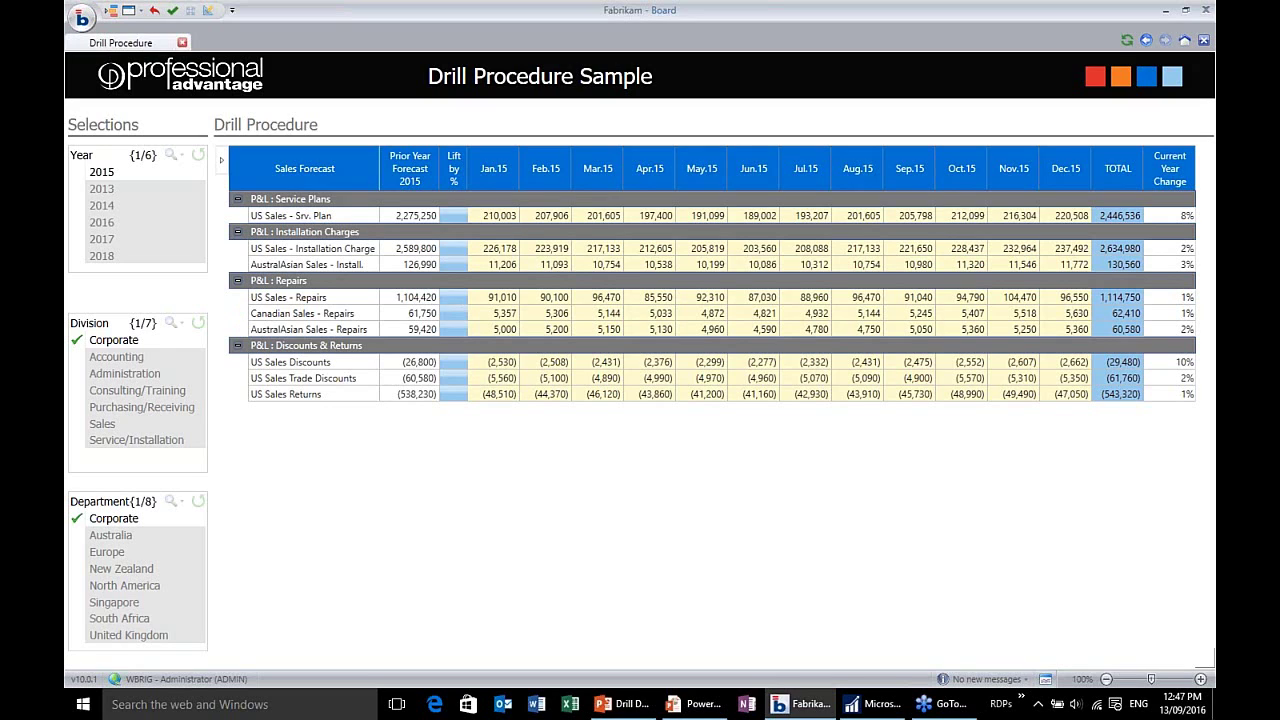
pyautogui.click(453, 314)
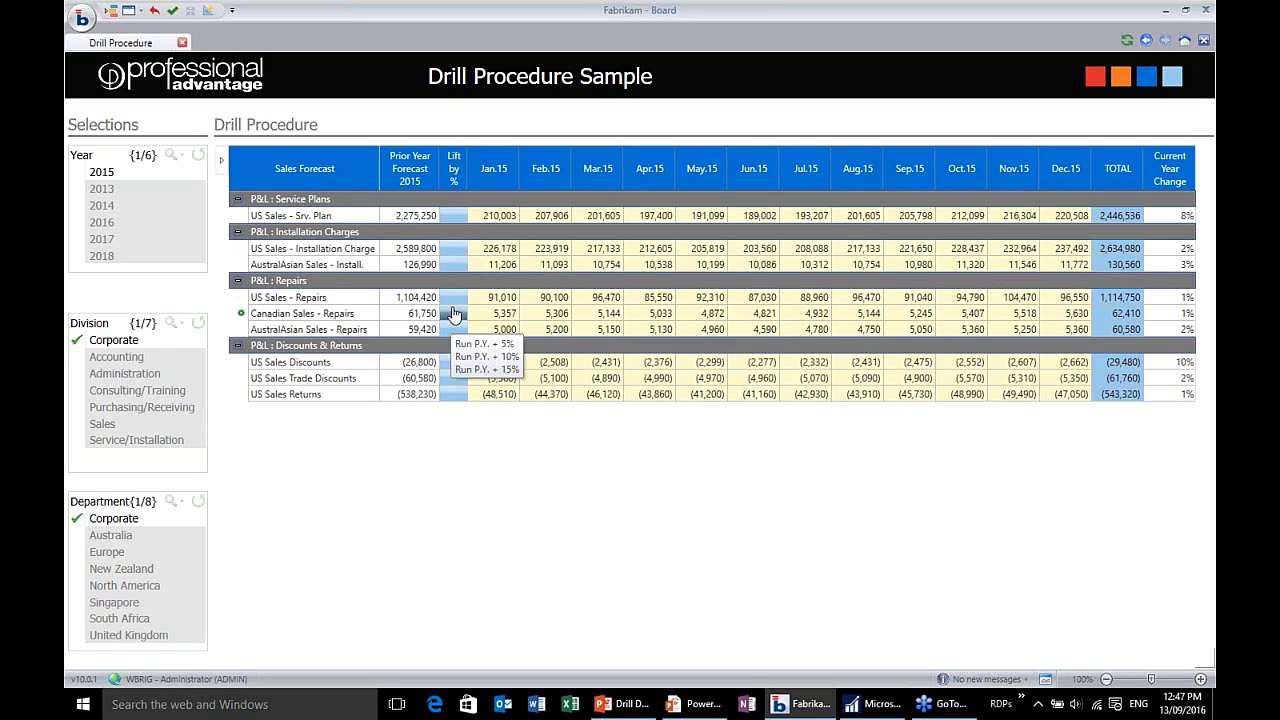
pyautogui.click(453, 249)
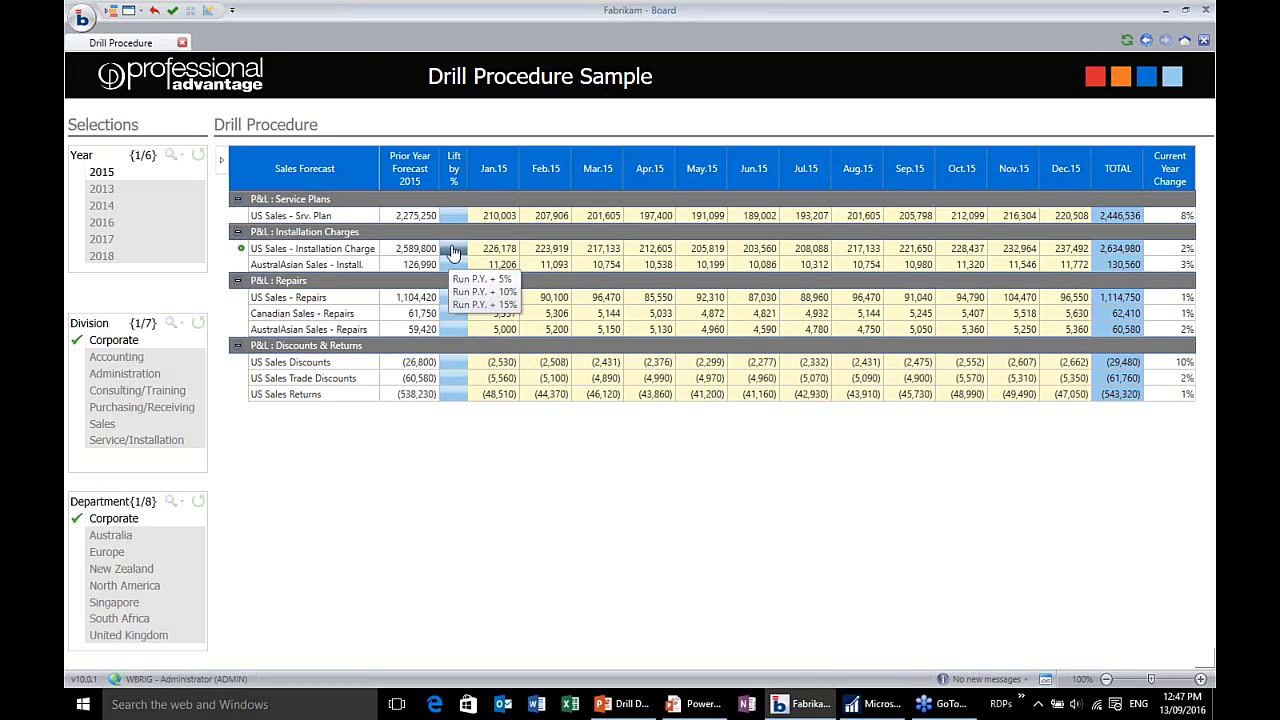
pyautogui.click(453, 250)
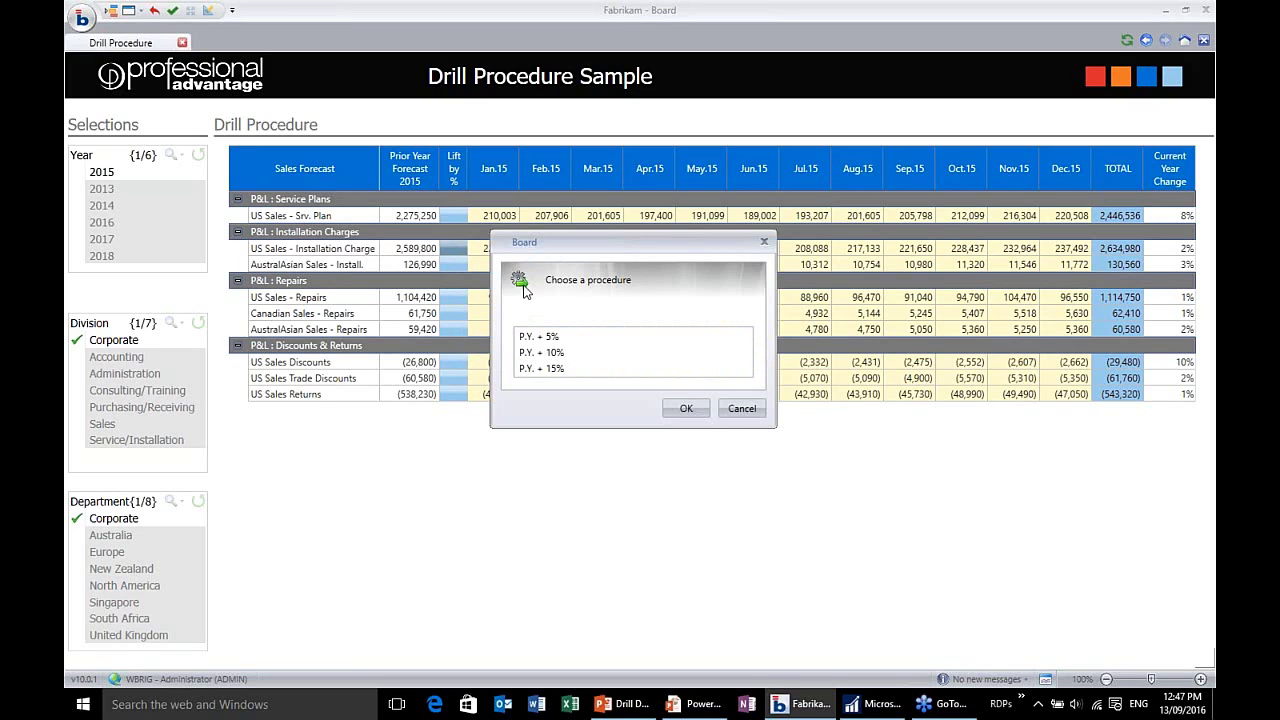
pyautogui.click(546, 355)
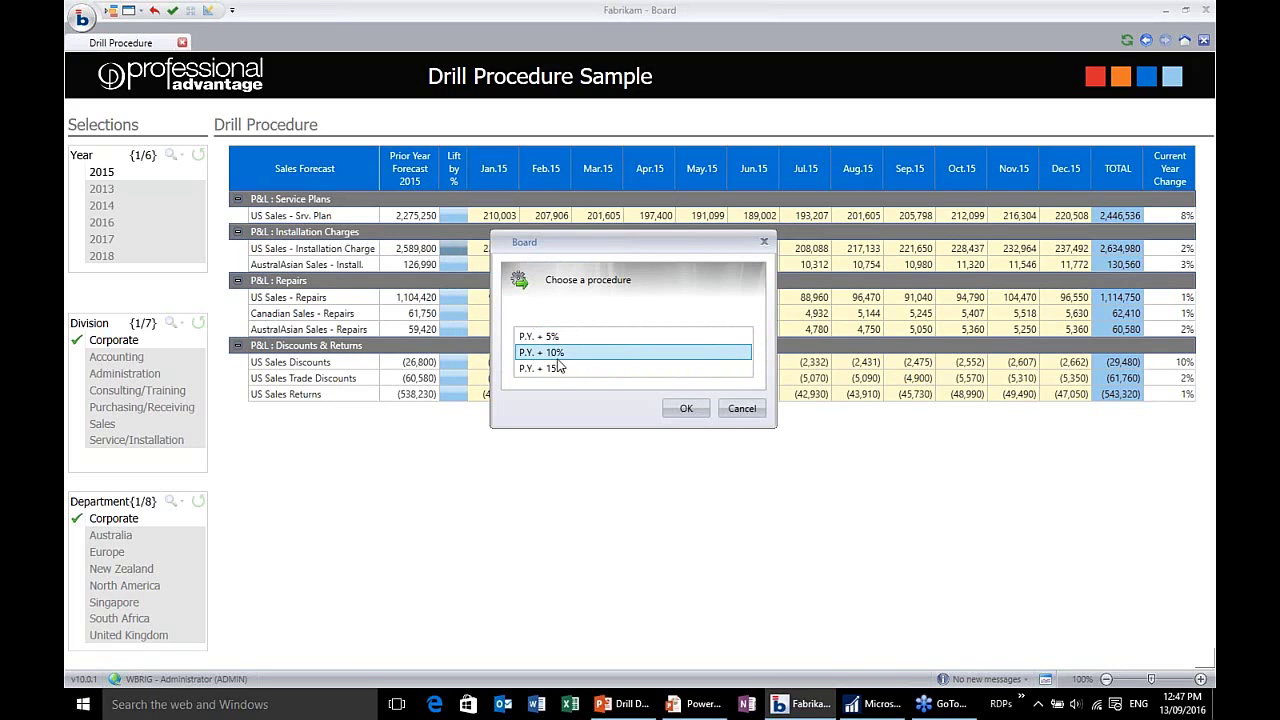
pyautogui.click(686, 410)
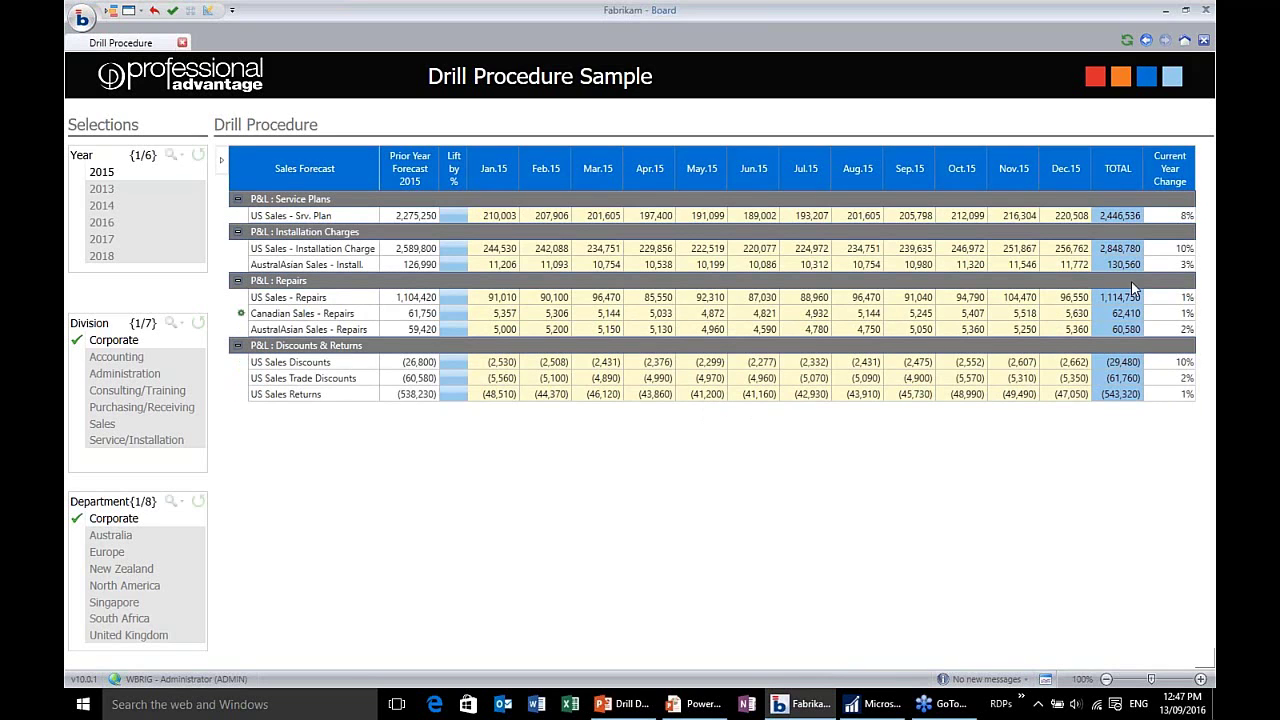
# Run the P.Y. + 15% procedure on the AustralAsian Sales - Install. row and return to the main menu.
pyautogui.click(1176, 252)
pyautogui.click(746, 249)
pyautogui.click(1098, 250)
pyautogui.click(241, 266)
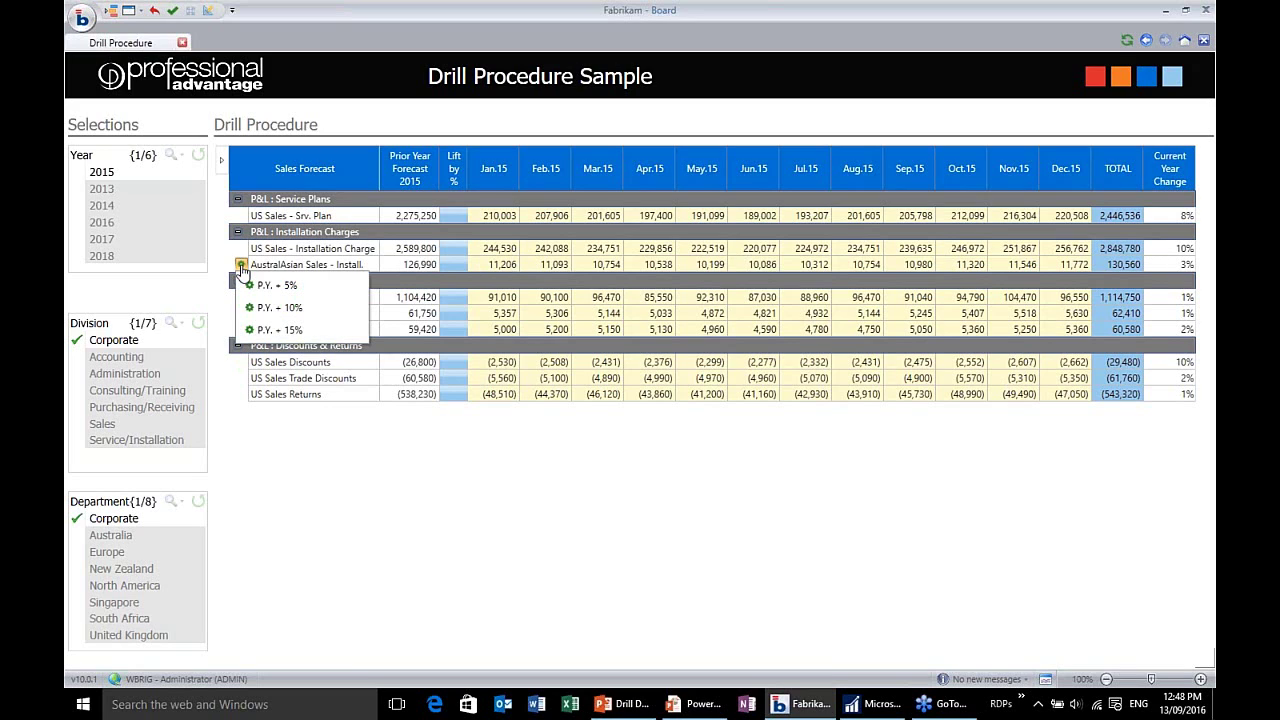
pyautogui.click(272, 330)
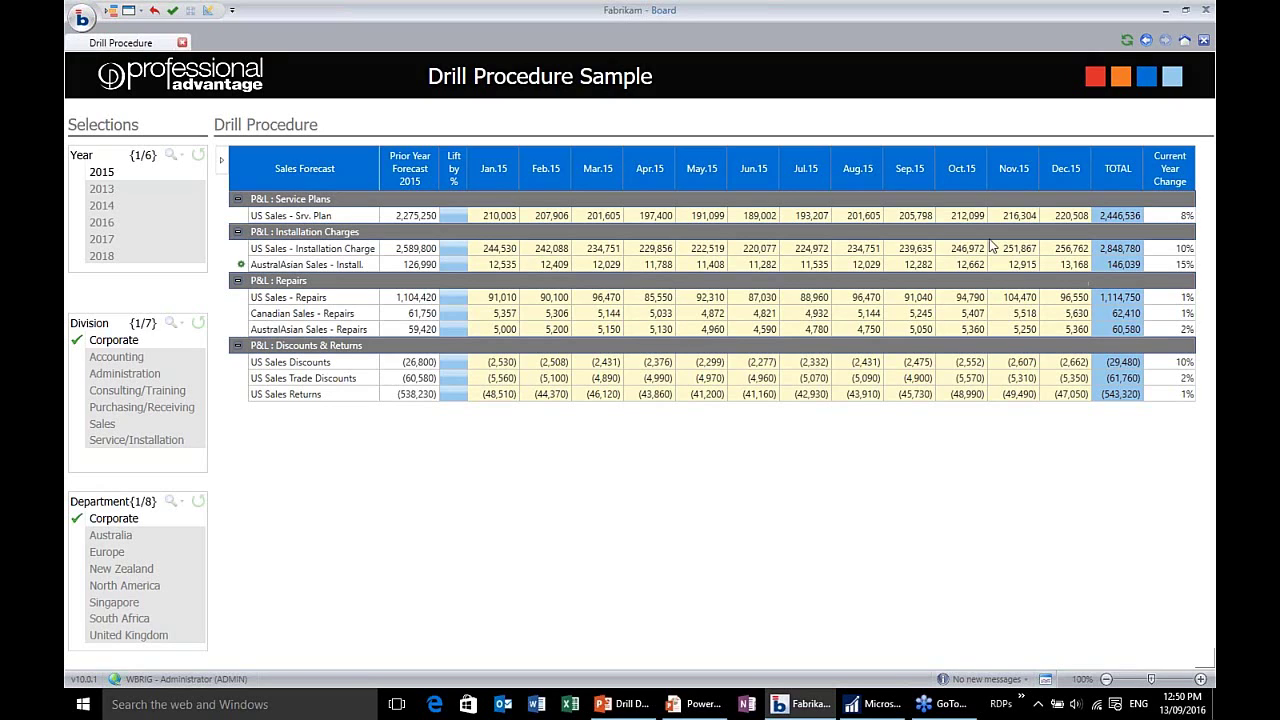
pyautogui.click(247, 84)
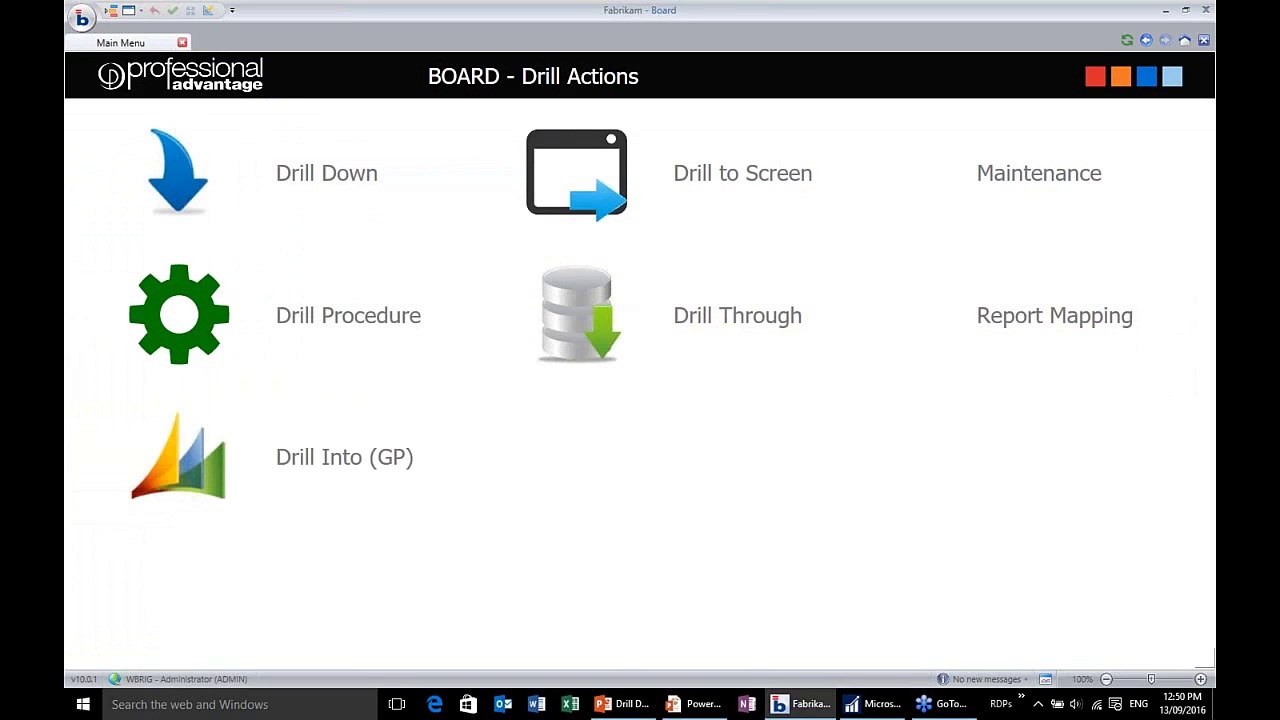
# In the Drill Through sample, drill Salaries and Wages down by account and examine the source transactions behind Commissions.
pyautogui.click(586, 316)
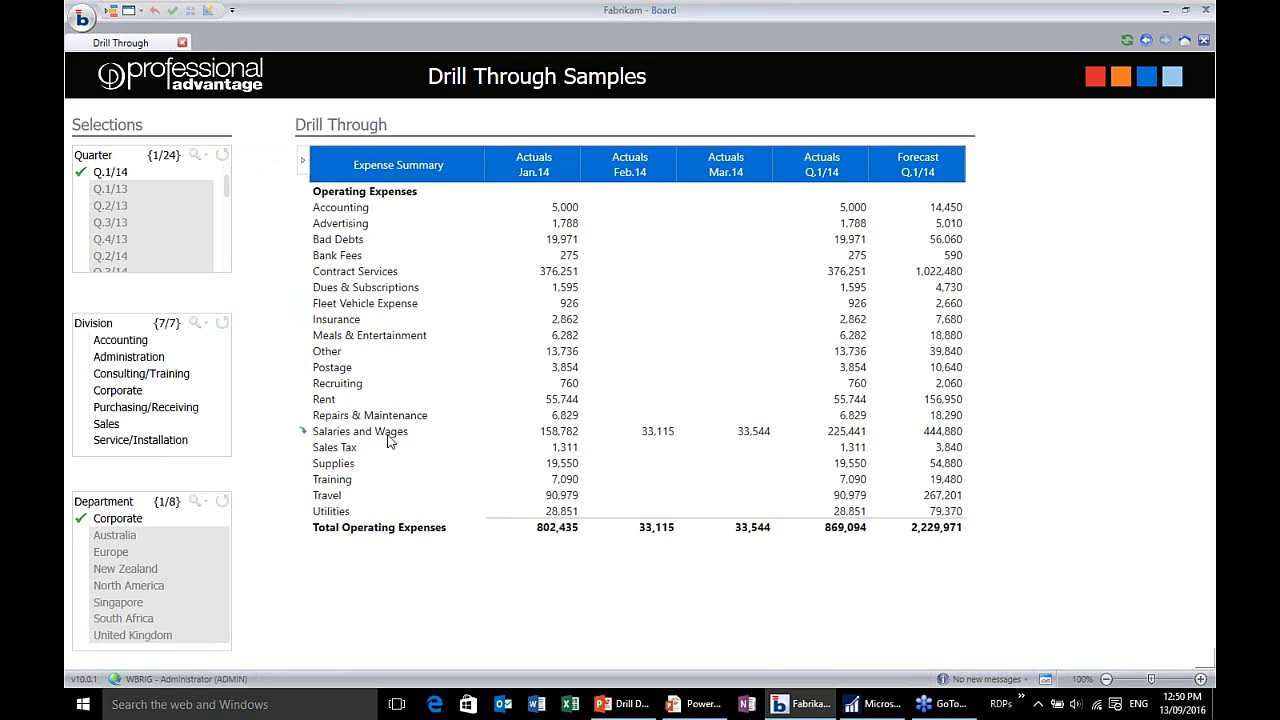
pyautogui.click(302, 432)
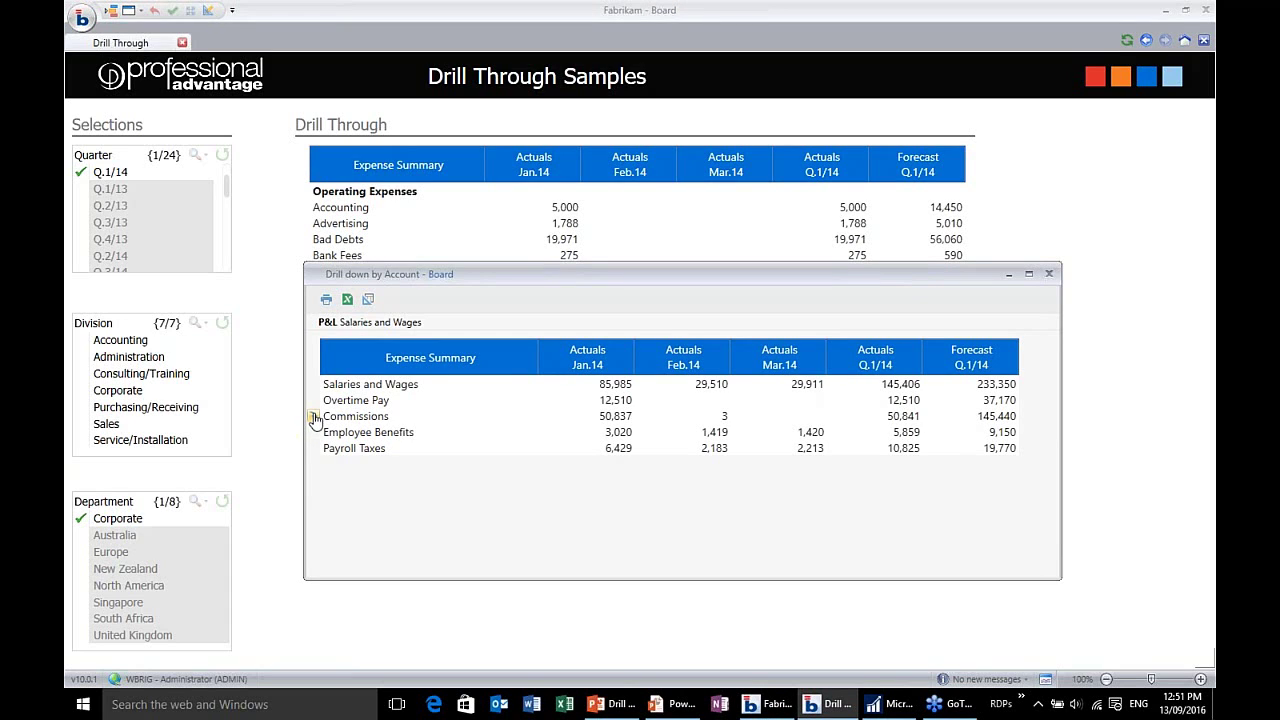
pyautogui.click(313, 416)
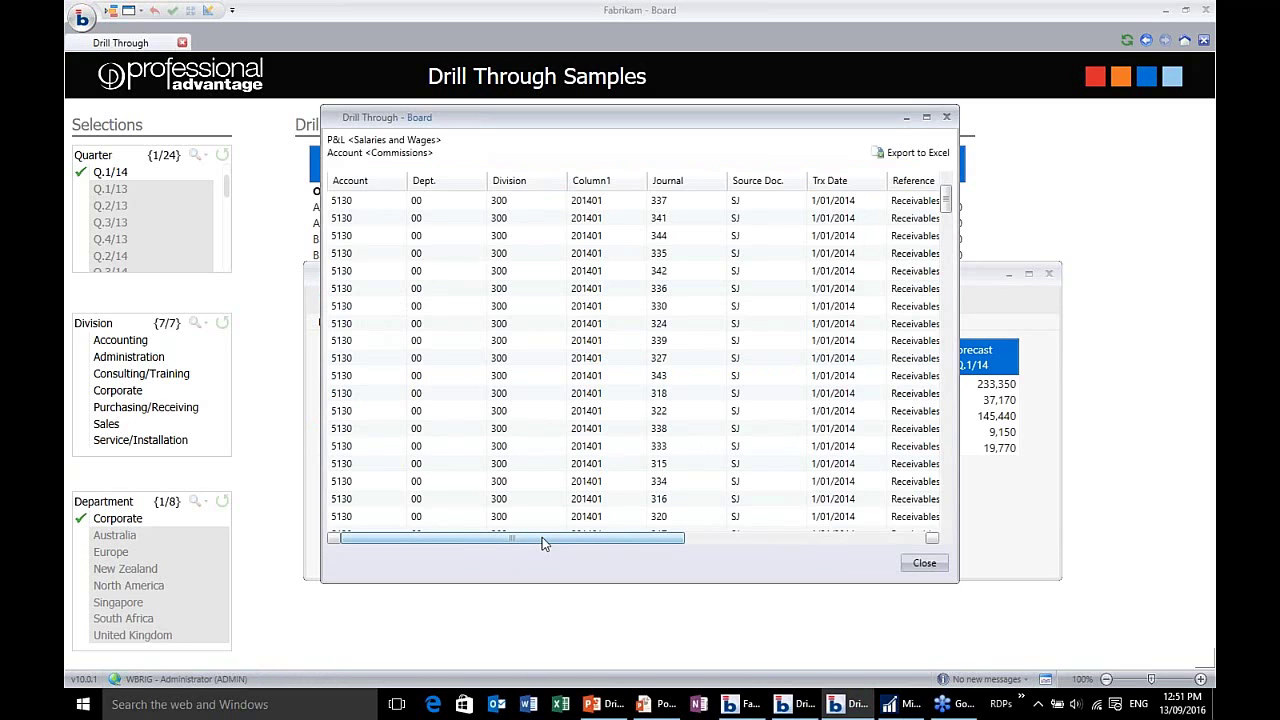
pyautogui.moveTo(550, 538); pyautogui.dragTo(740, 546)
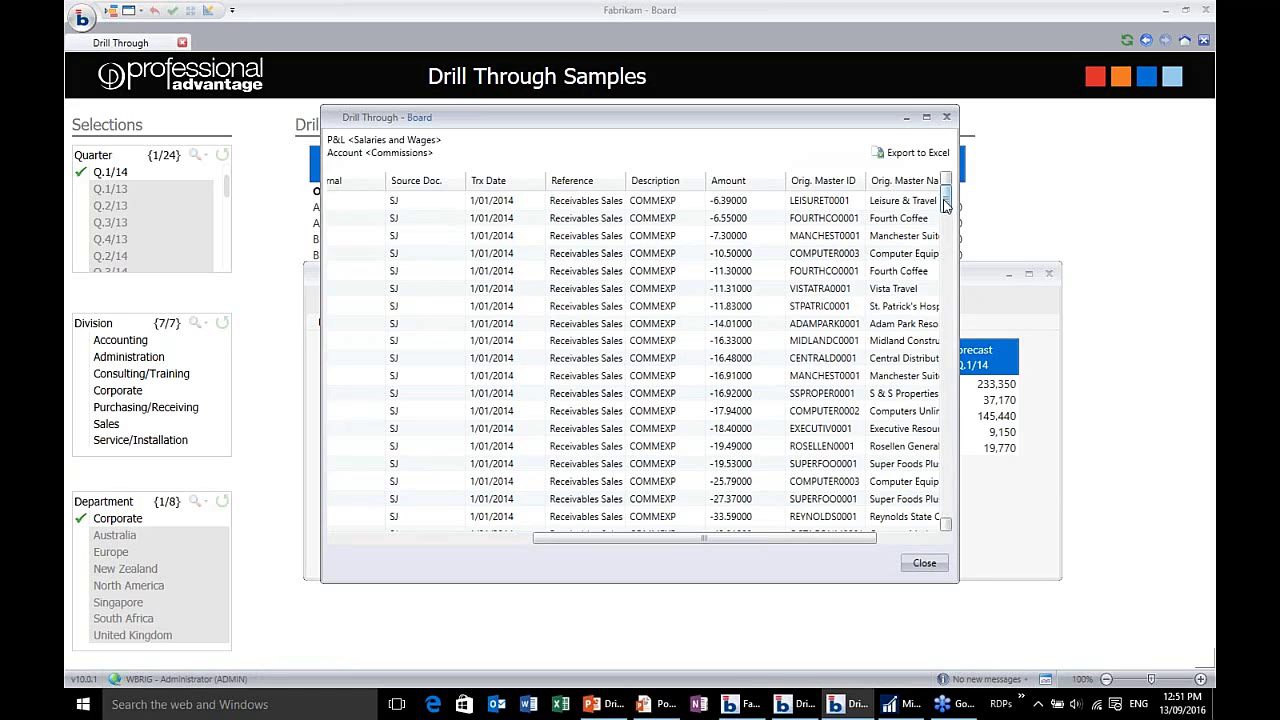
pyautogui.moveTo(946, 204); pyautogui.dragTo(946, 522)
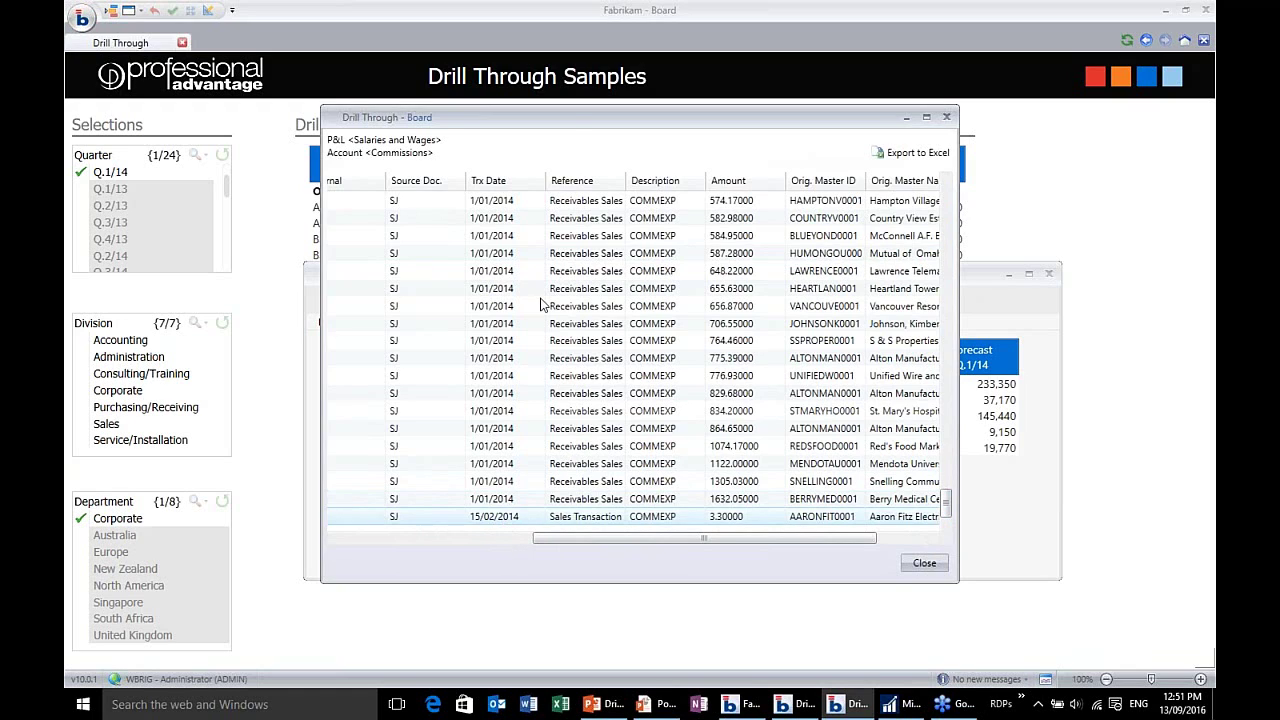
pyautogui.click(924, 562)
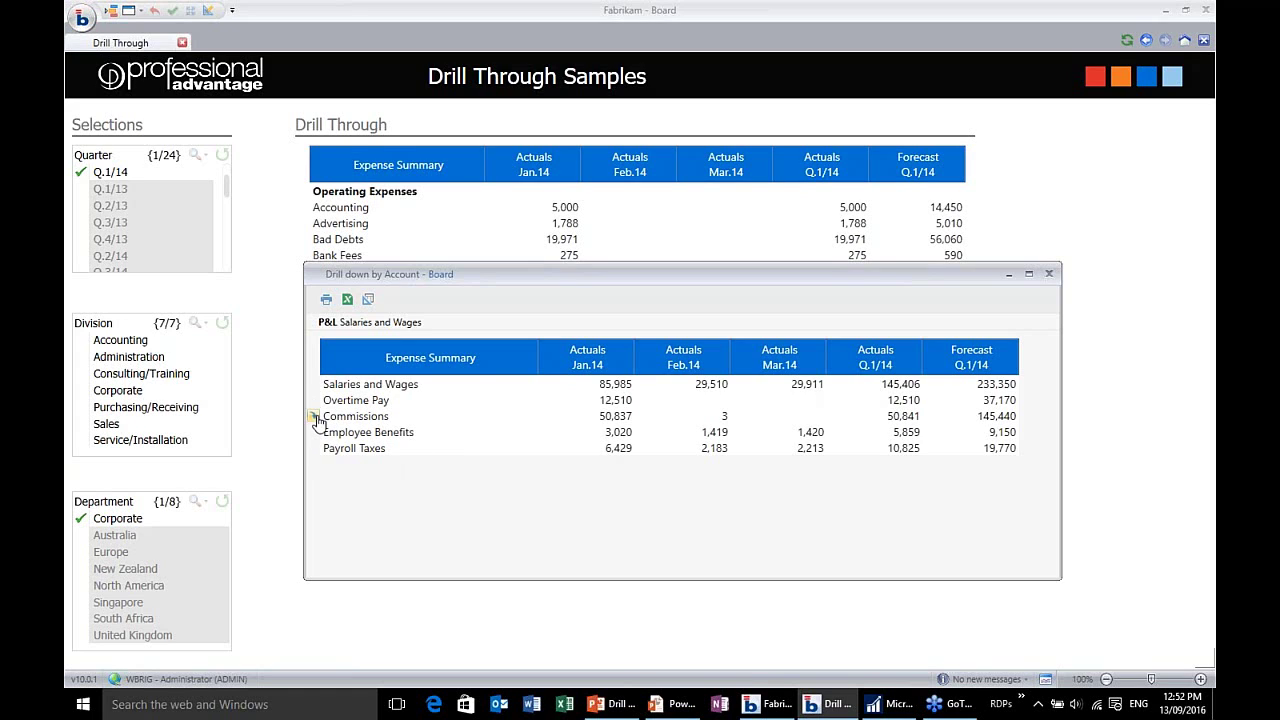
# Drill through the Feb.14 Commissions actual to its source transaction, then close the drill windows and return to the main menu.
pyautogui.click(708, 421)
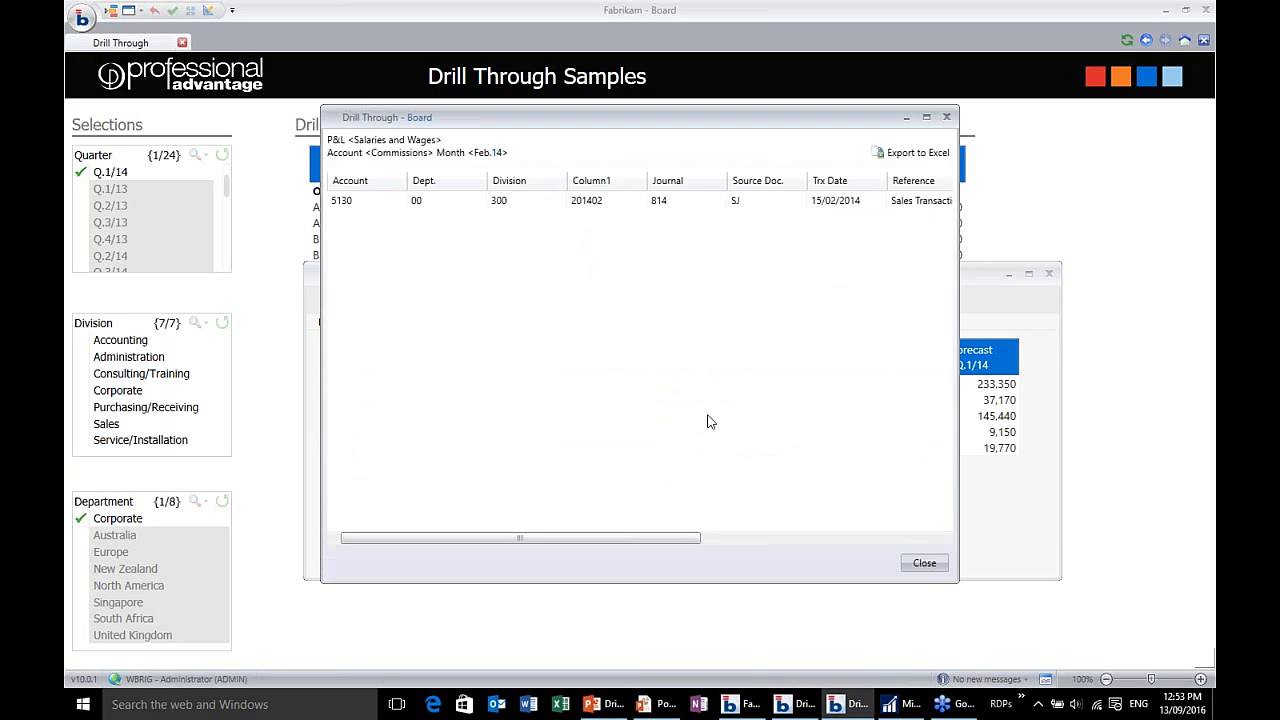
pyautogui.click(788, 538)
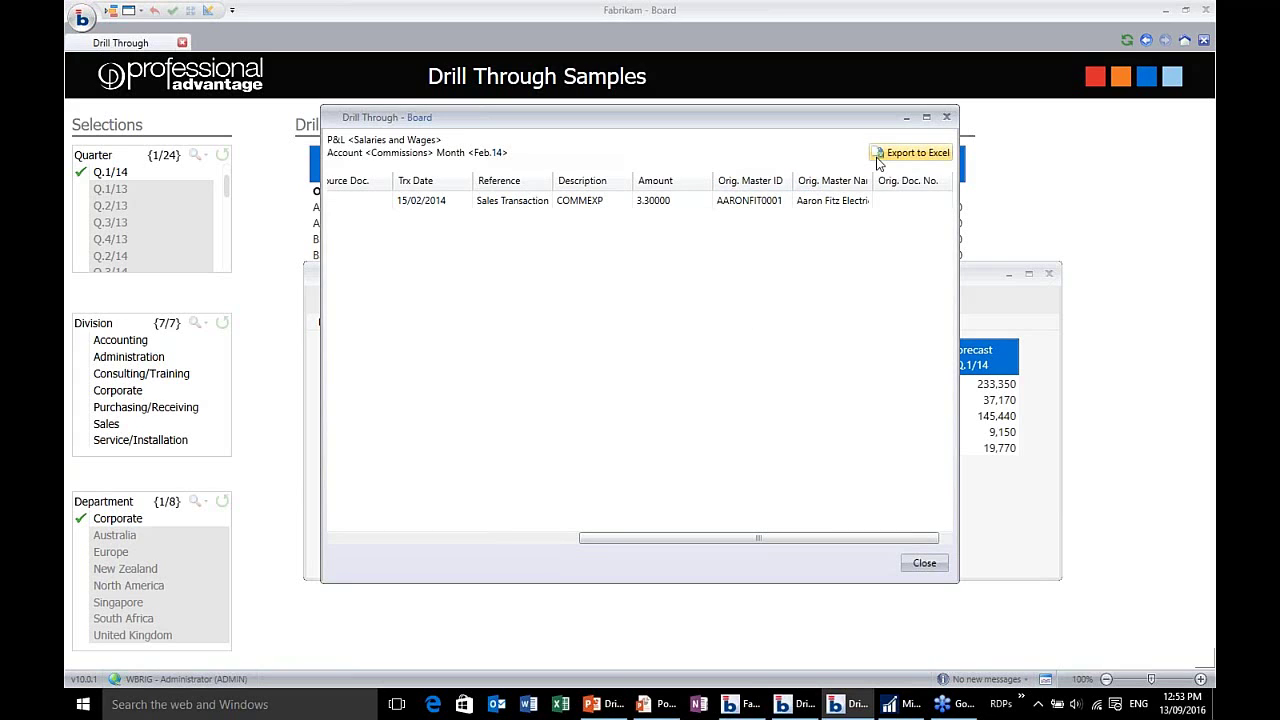
pyautogui.click(918, 565)
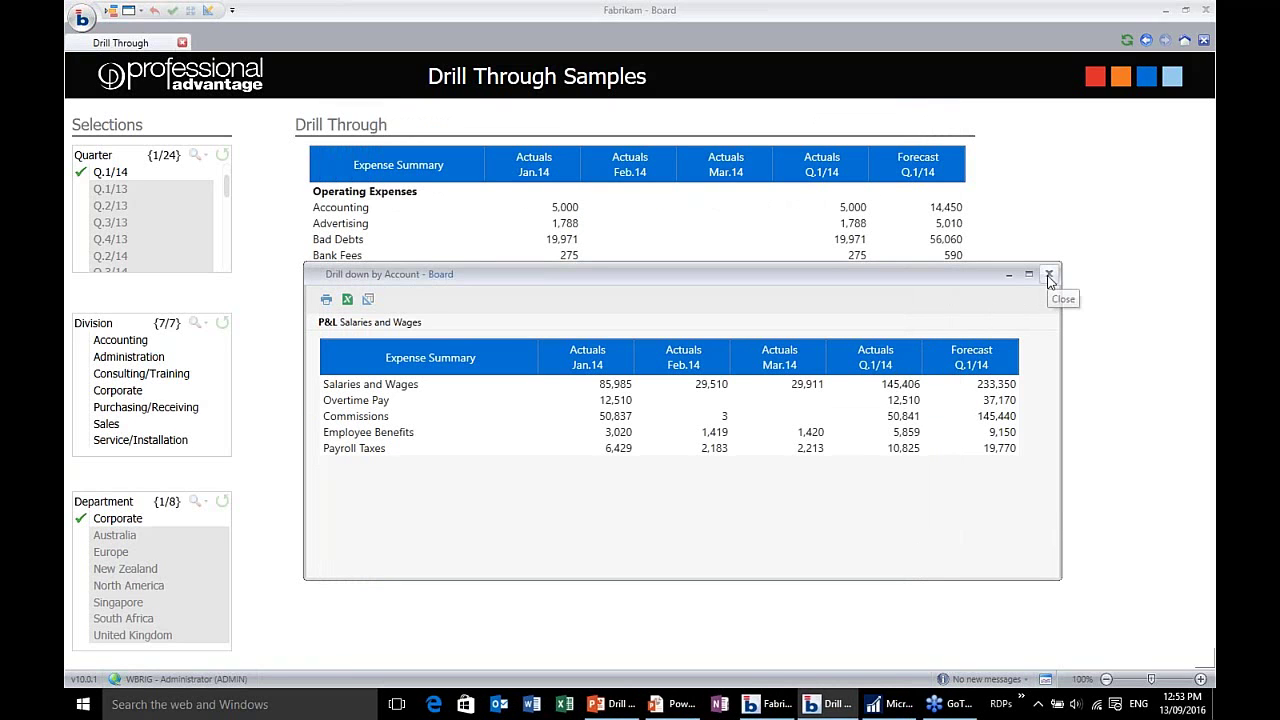
pyautogui.click(1049, 275)
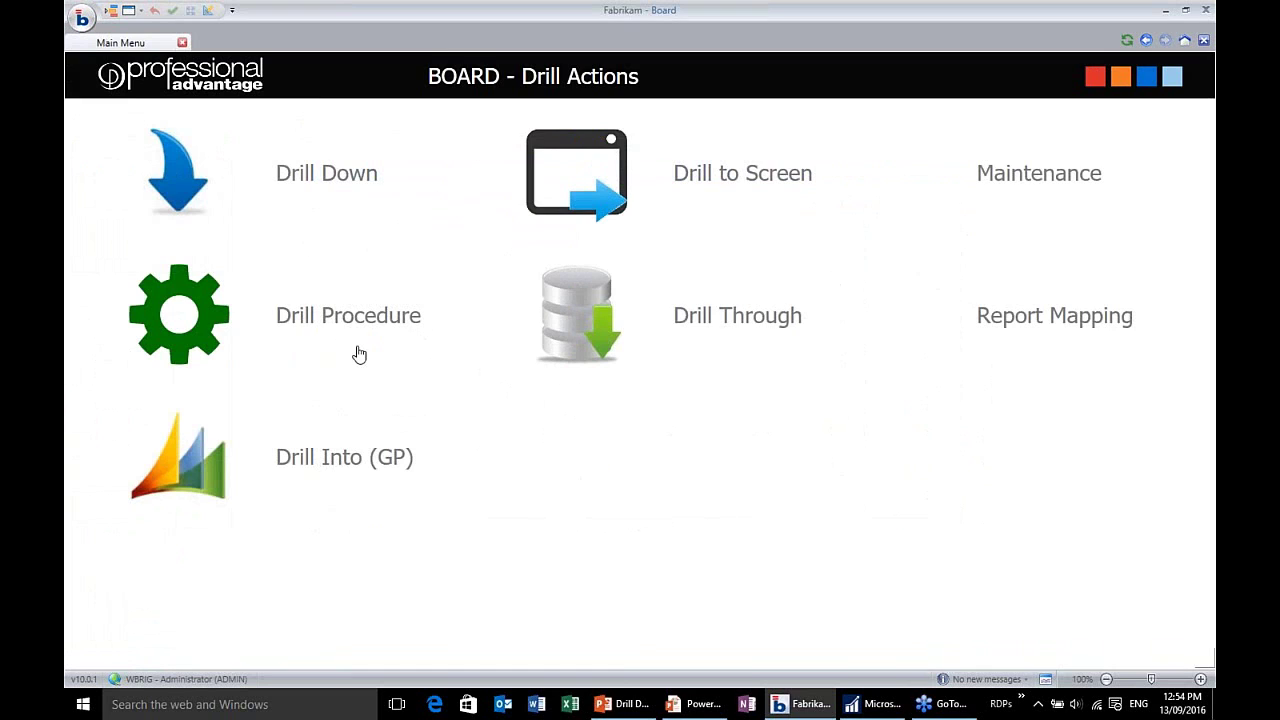
# In the Drill Into (GP) sample, drill into Shrinkage and Waste for 2014 and open the Period 1 net change detail.
pyautogui.click(328, 475)
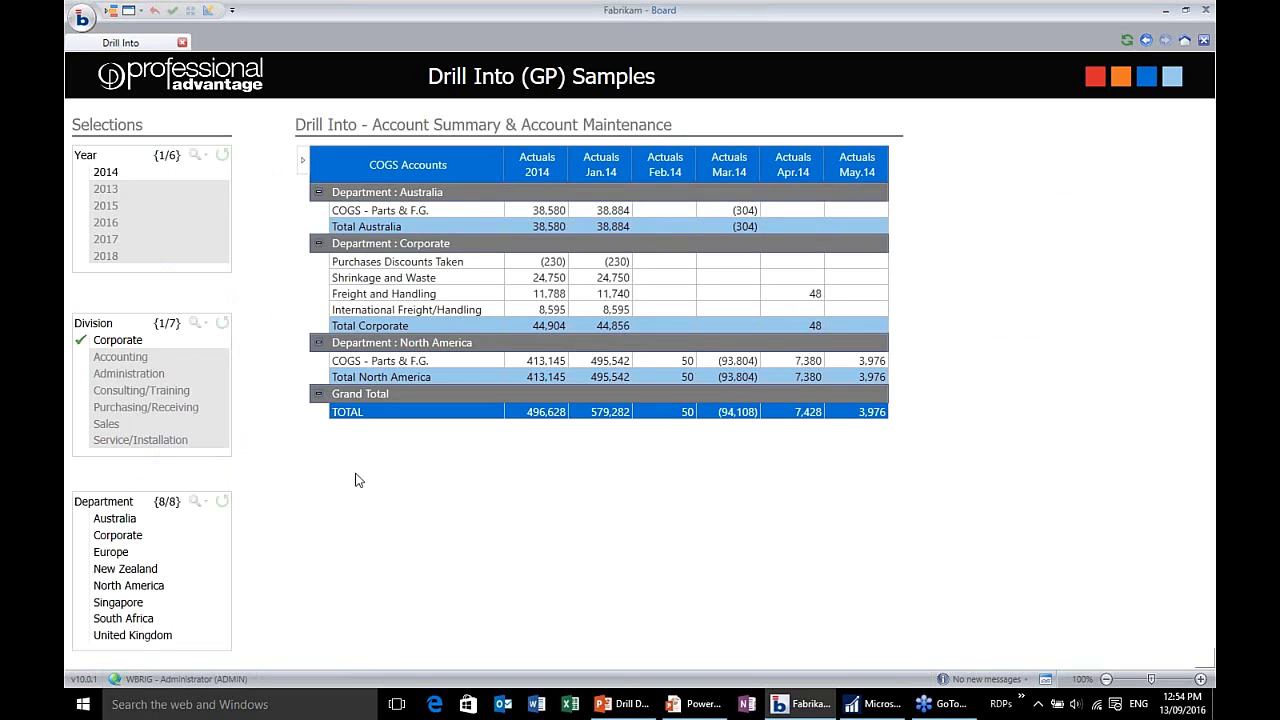
pyautogui.moveTo(866, 707)
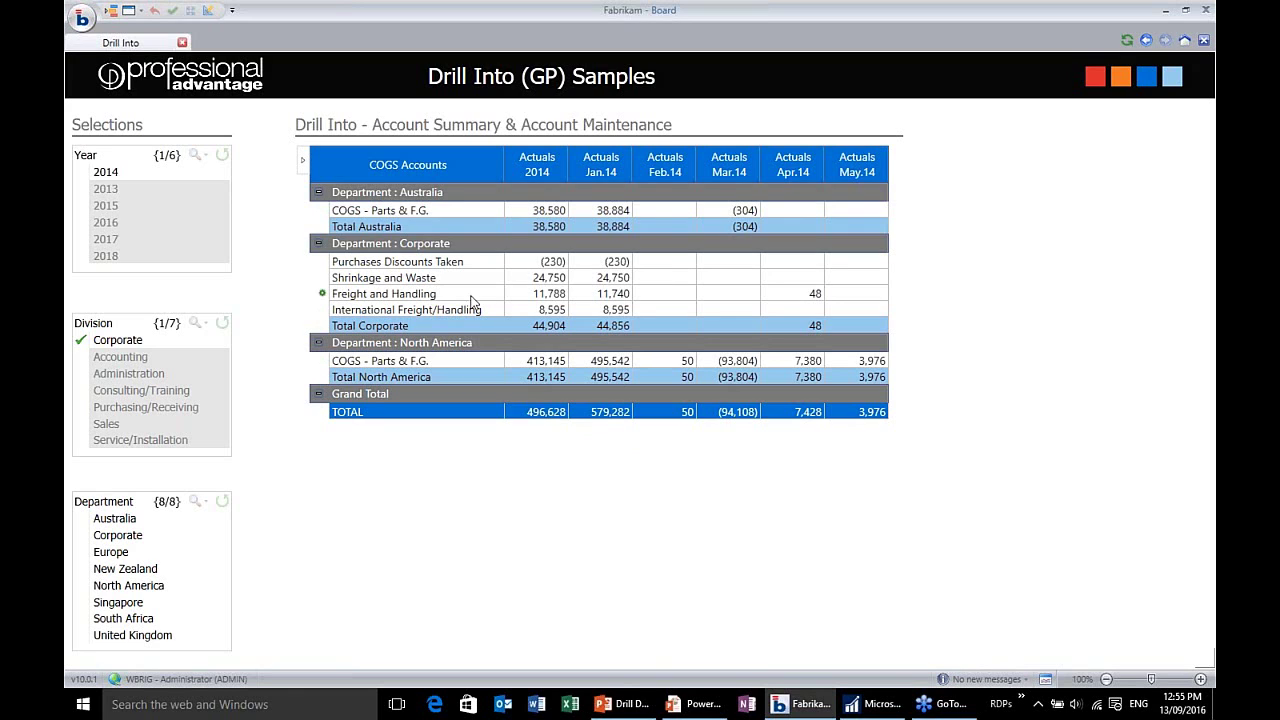
pyautogui.click(553, 283)
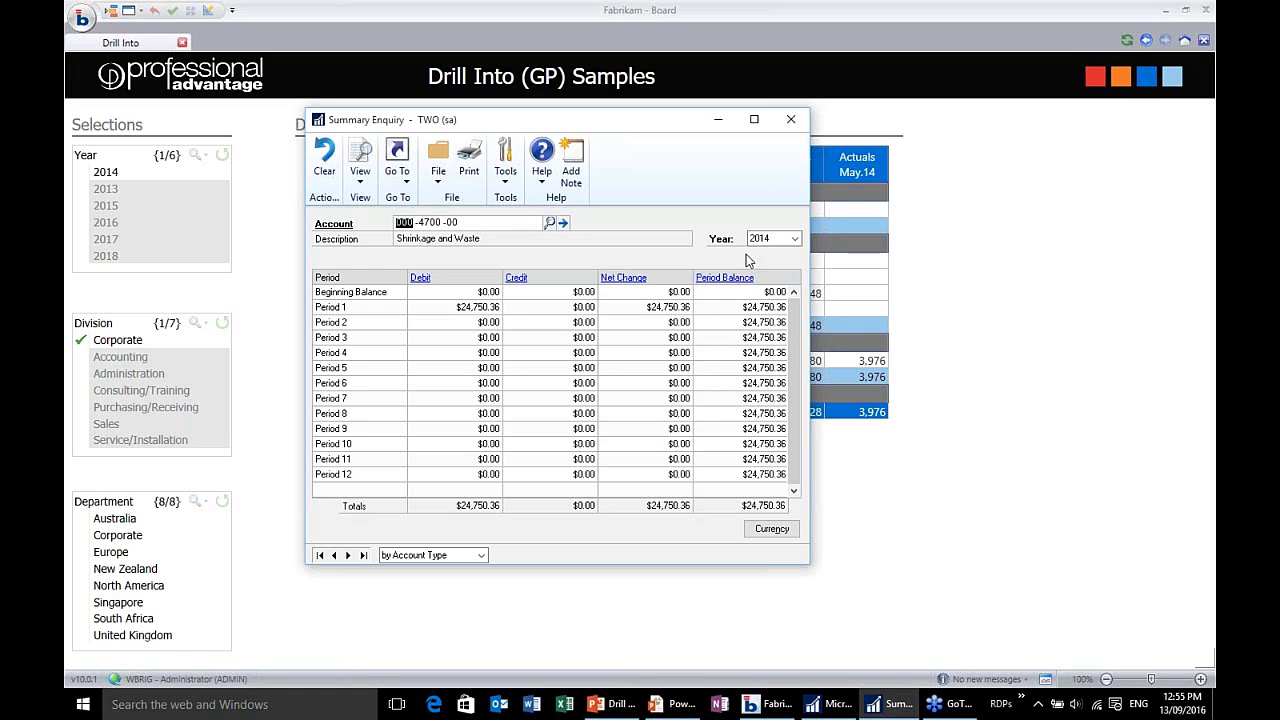
pyautogui.click(672, 310)
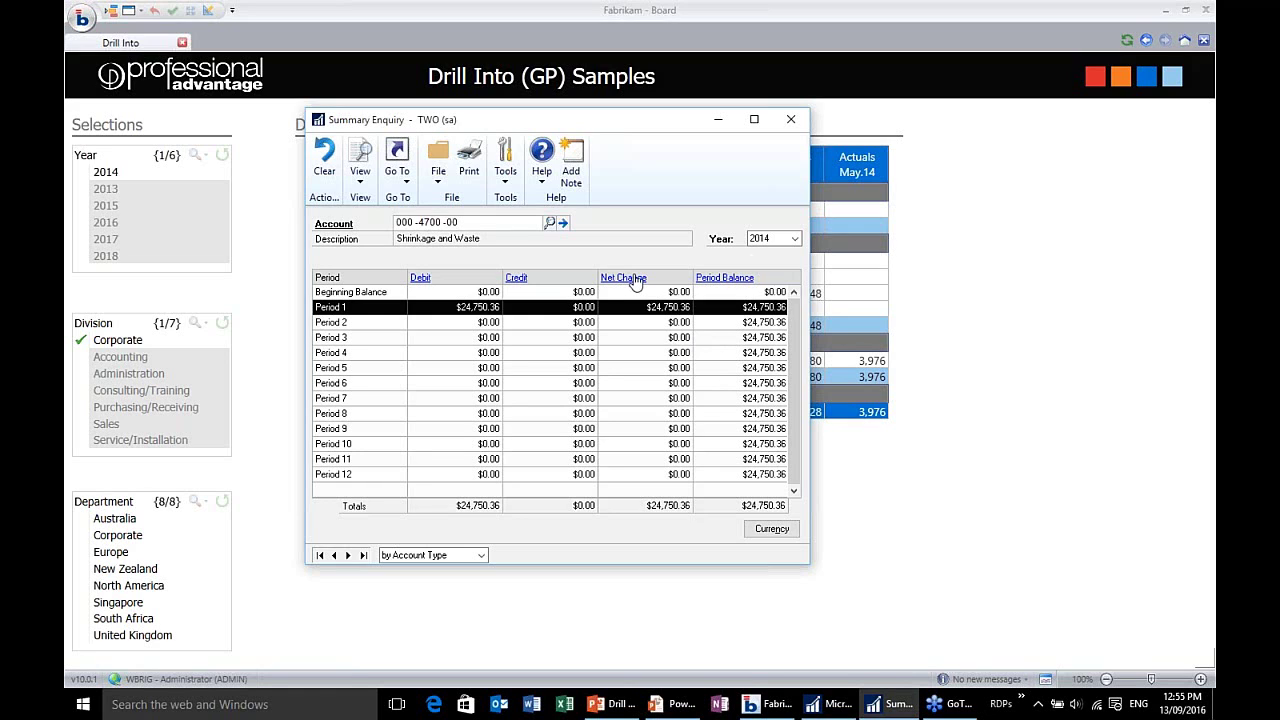
pyautogui.doubleClick(637, 299)
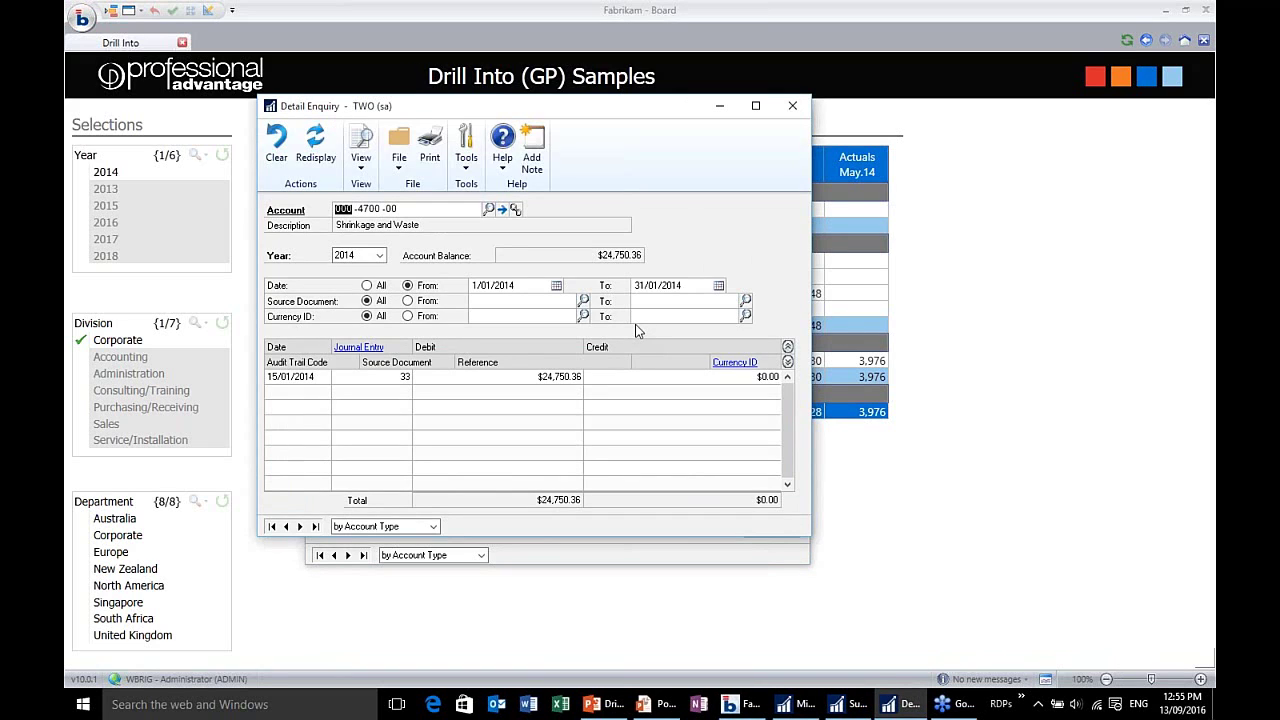
# Zoom from the 15/01/2014 transaction into its journal entry and try to zoom further to the source document.
pyautogui.click(566, 383)
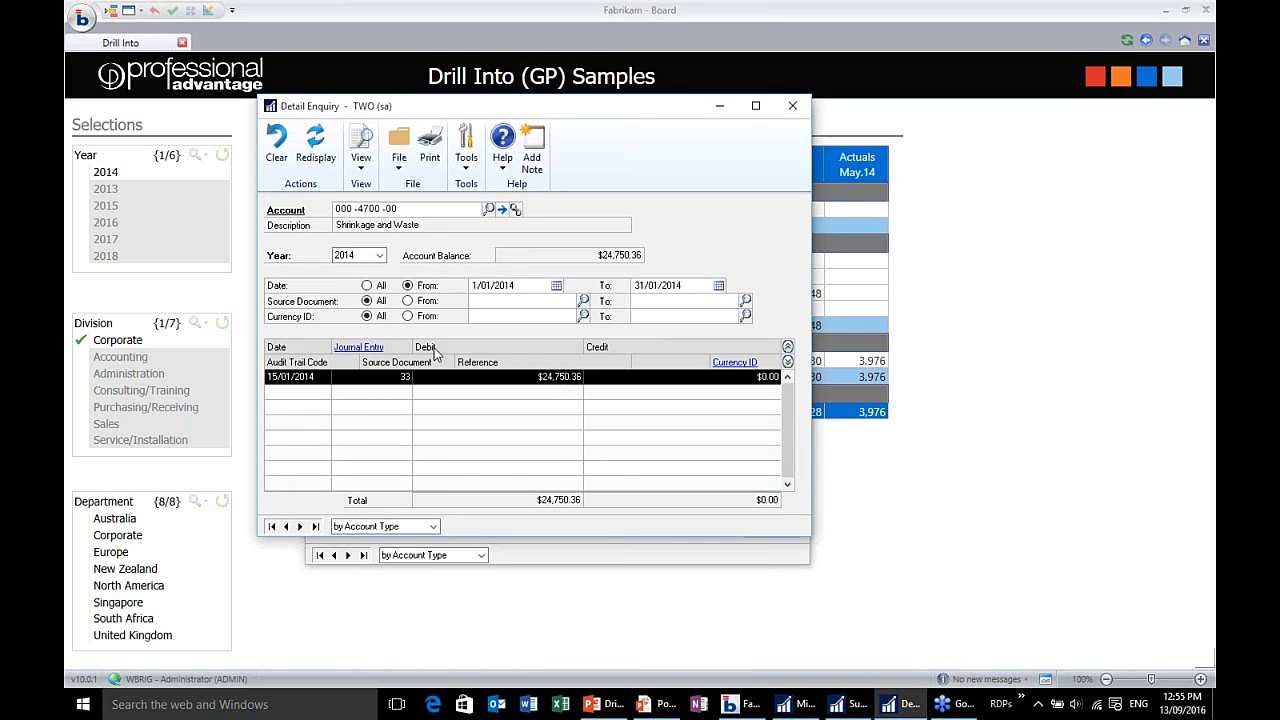
pyautogui.click(373, 348)
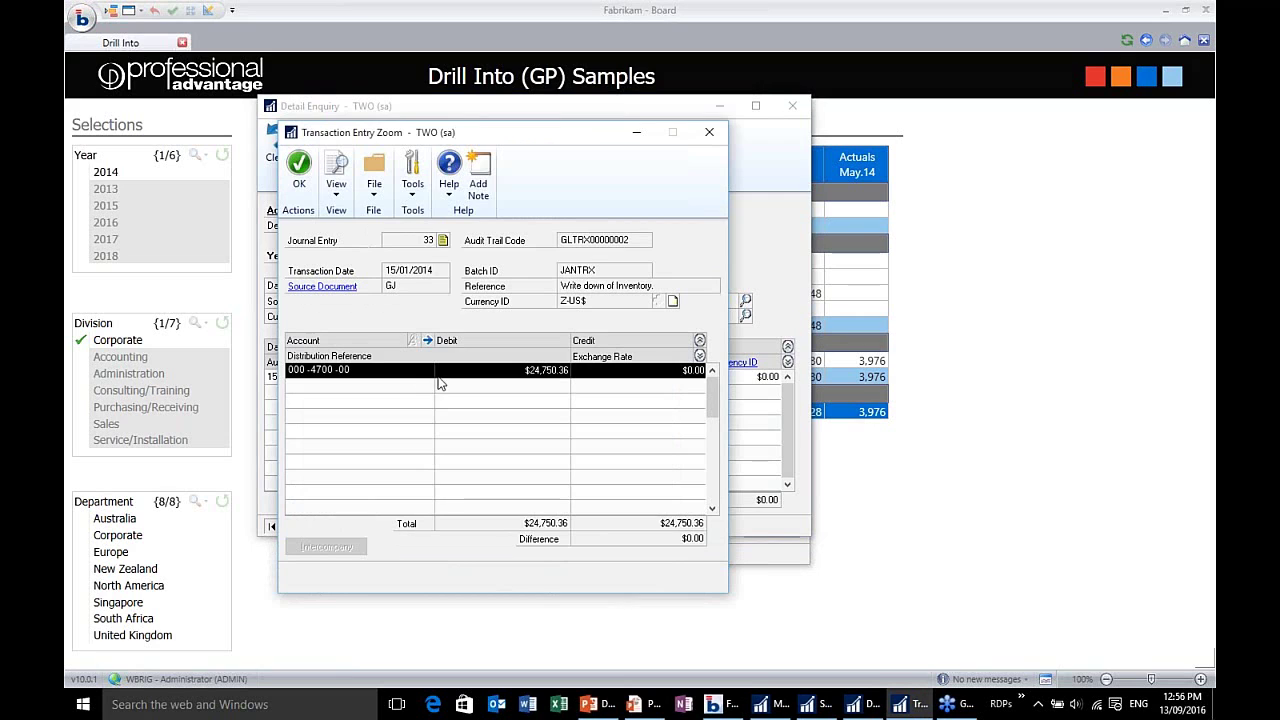
pyautogui.click(337, 289)
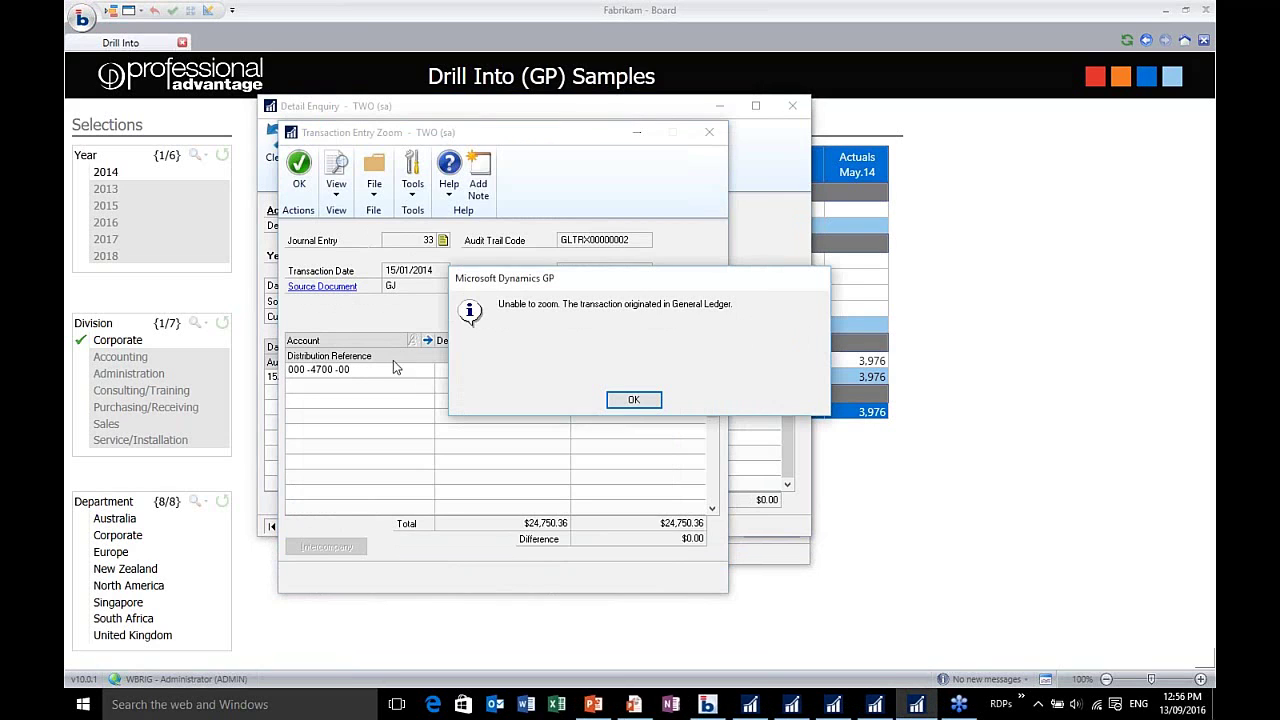
pyautogui.click(638, 400)
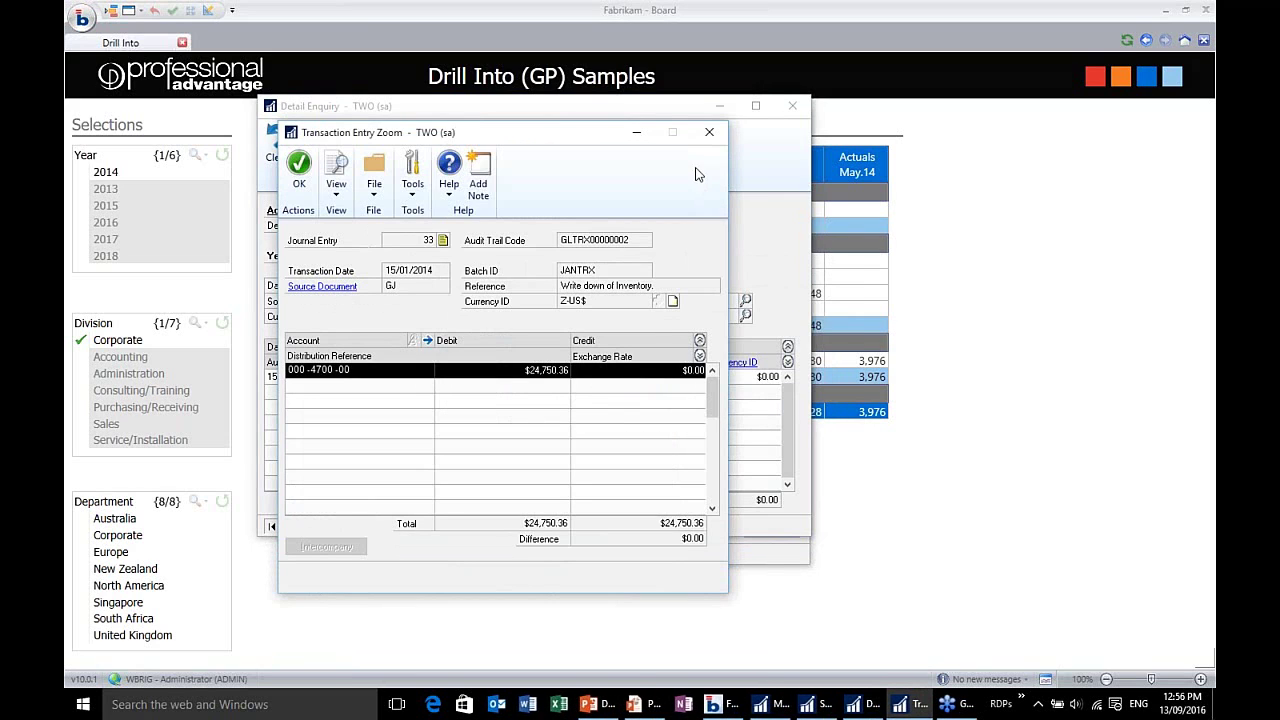
# Close the Transaction Entry Zoom, Detail Enquiry and Summary Enquiry windows.
pyautogui.click(710, 134)
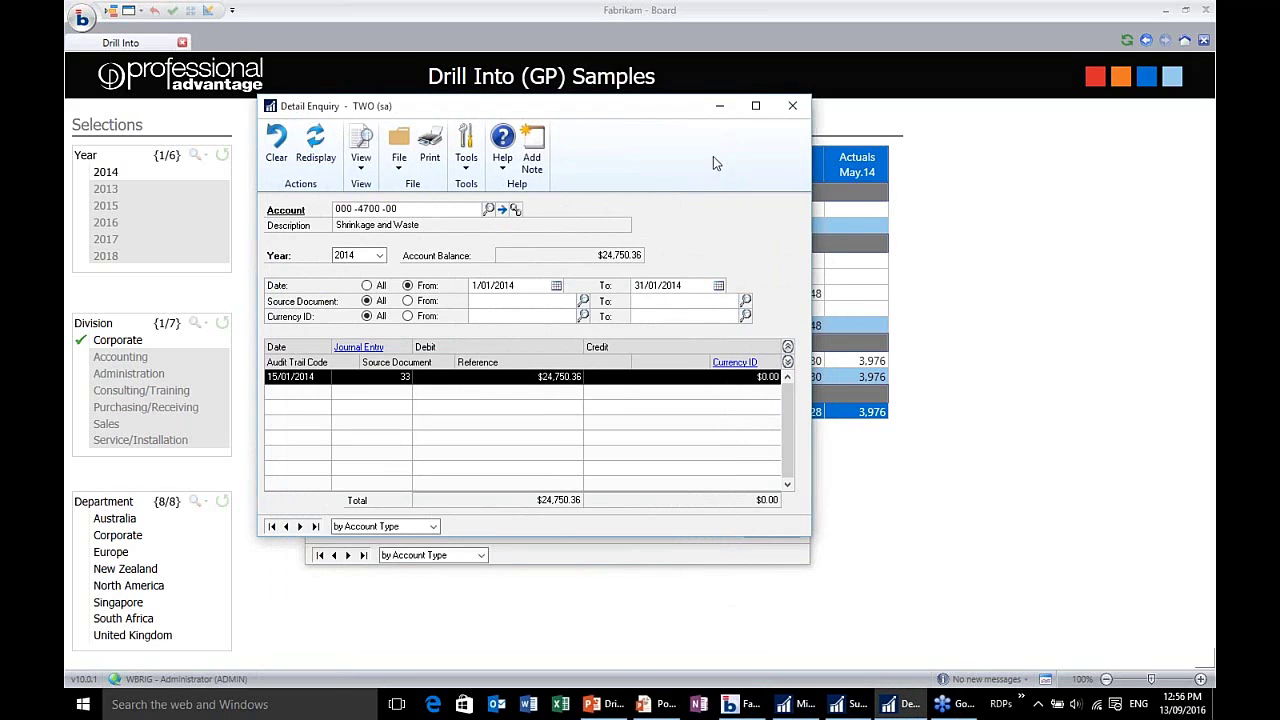
pyautogui.click(793, 108)
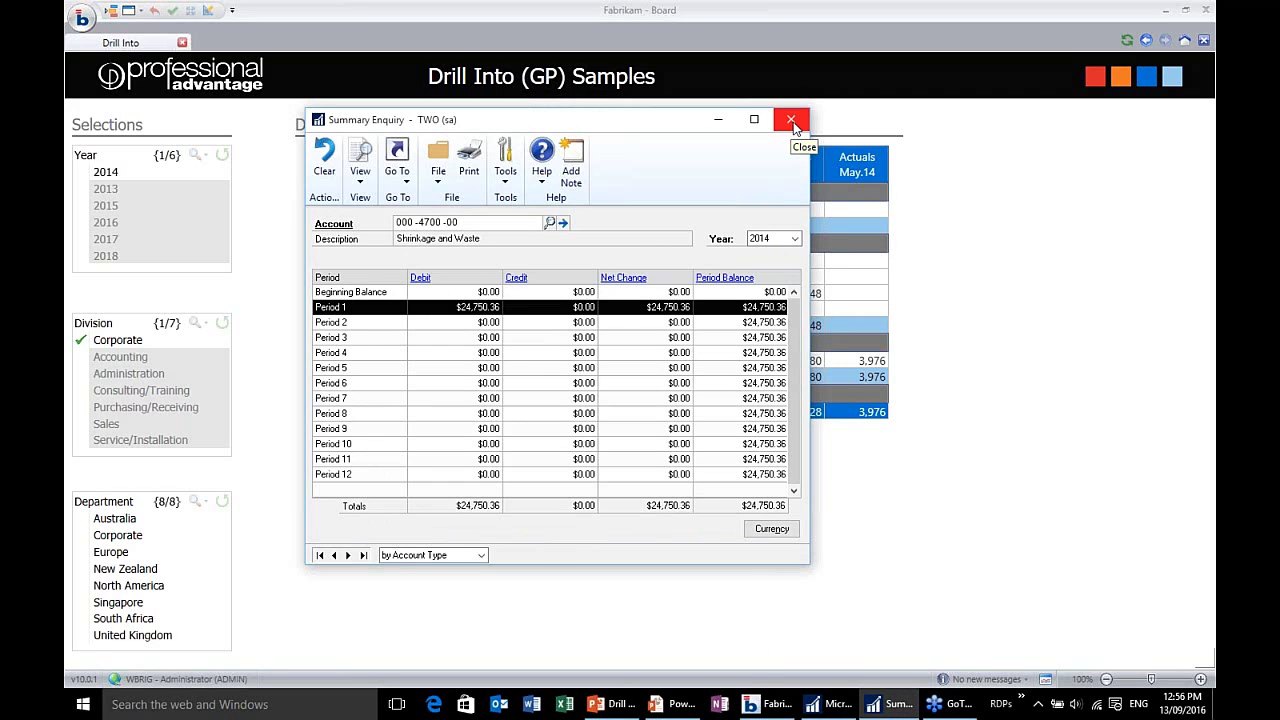
pyautogui.click(791, 120)
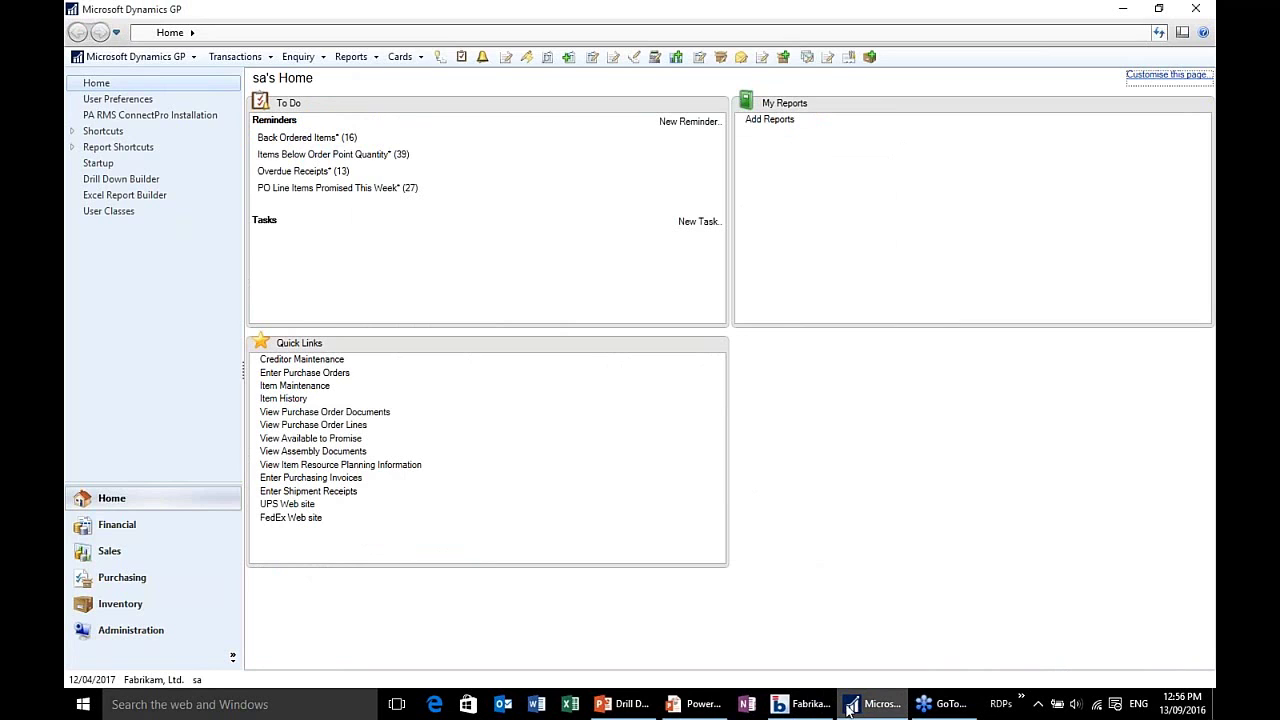
# Switch back to Board and drill from Freight and Handling's 2014 actuals into its Dynamics GP Summary Enquiry.
pyautogui.moveTo(865, 708)
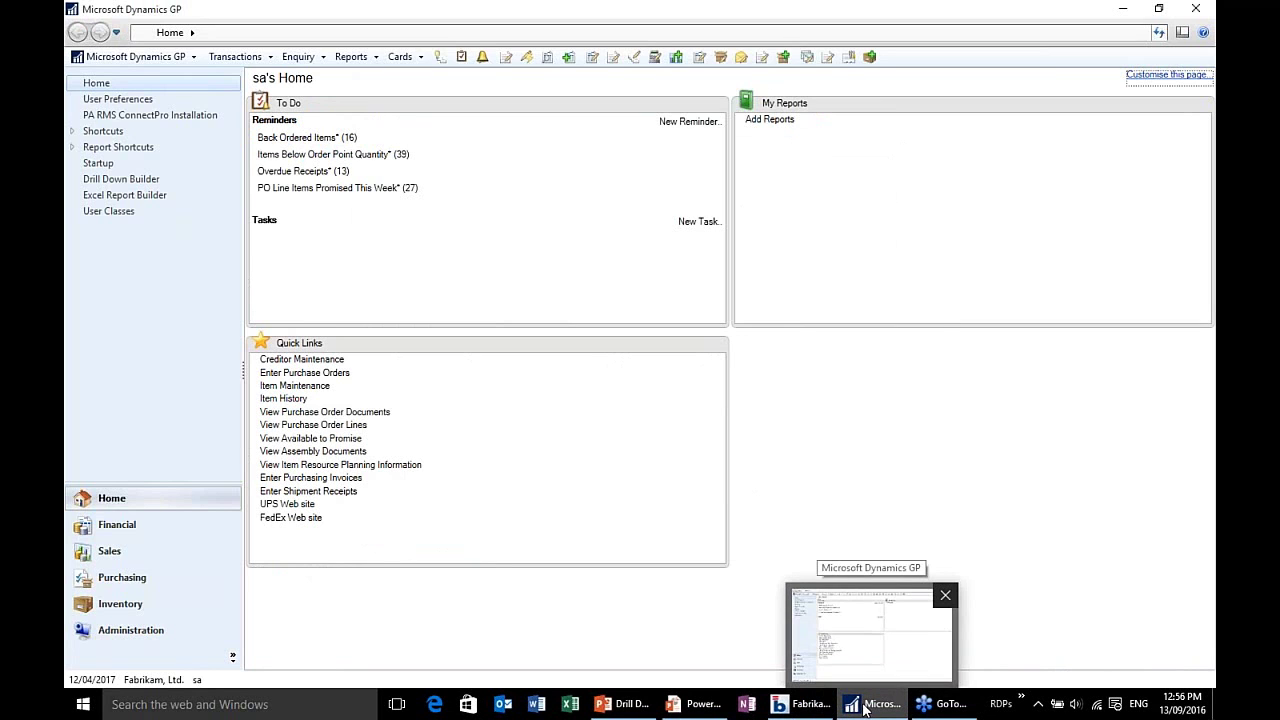
pyautogui.click(824, 707)
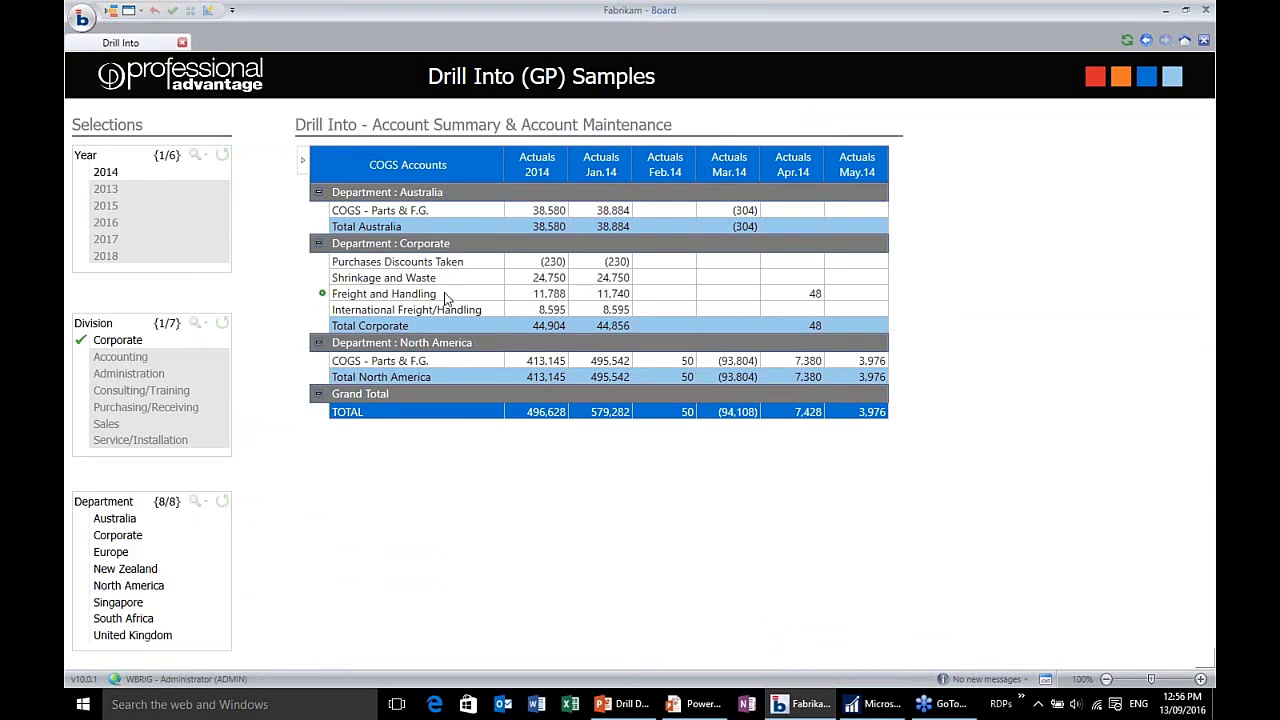
pyautogui.click(552, 309)
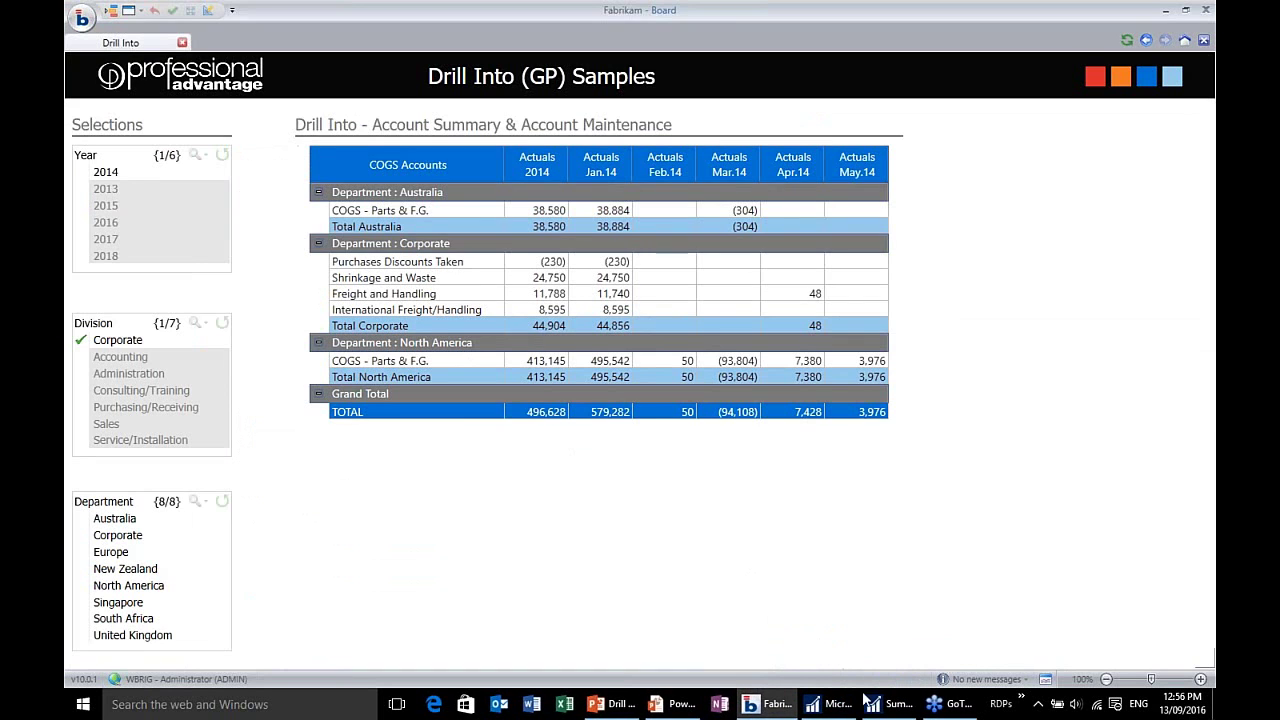
pyautogui.click(873, 706)
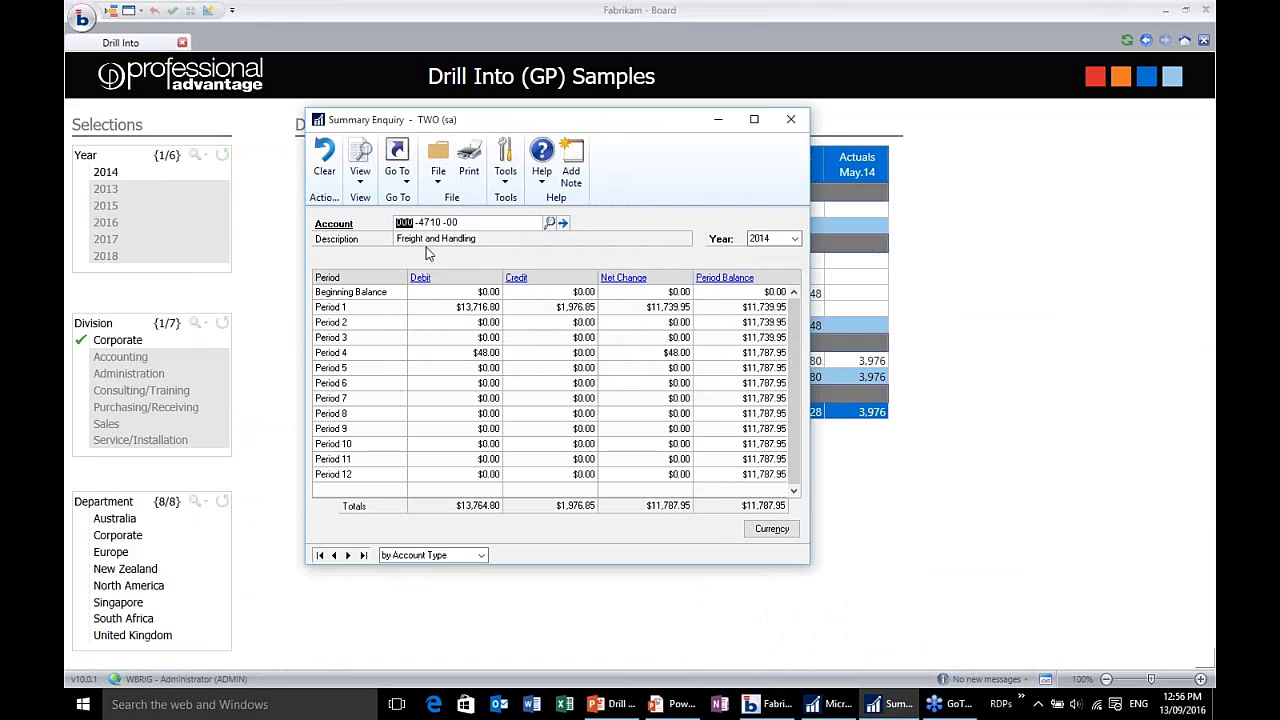
# Select the Period 1 row for Freight and Handling, close the Summary Enquiry window and switch back to Board.
pyautogui.click(629, 309)
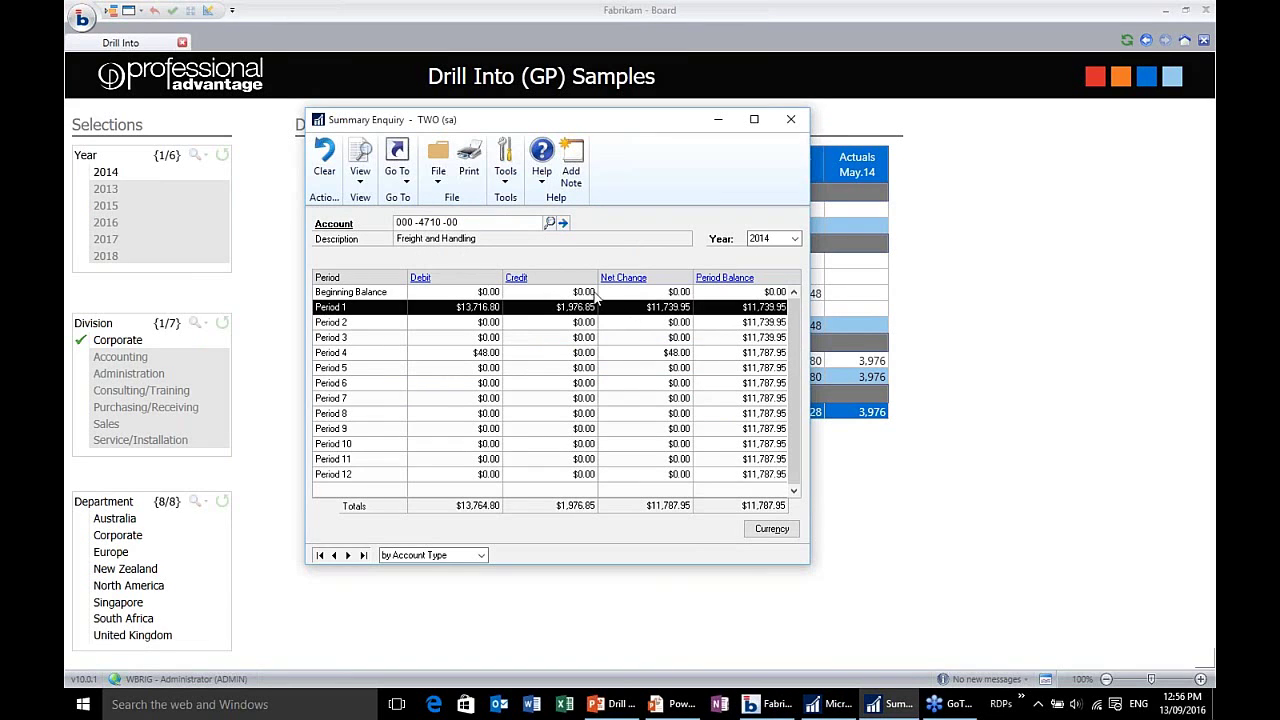
pyautogui.click(789, 123)
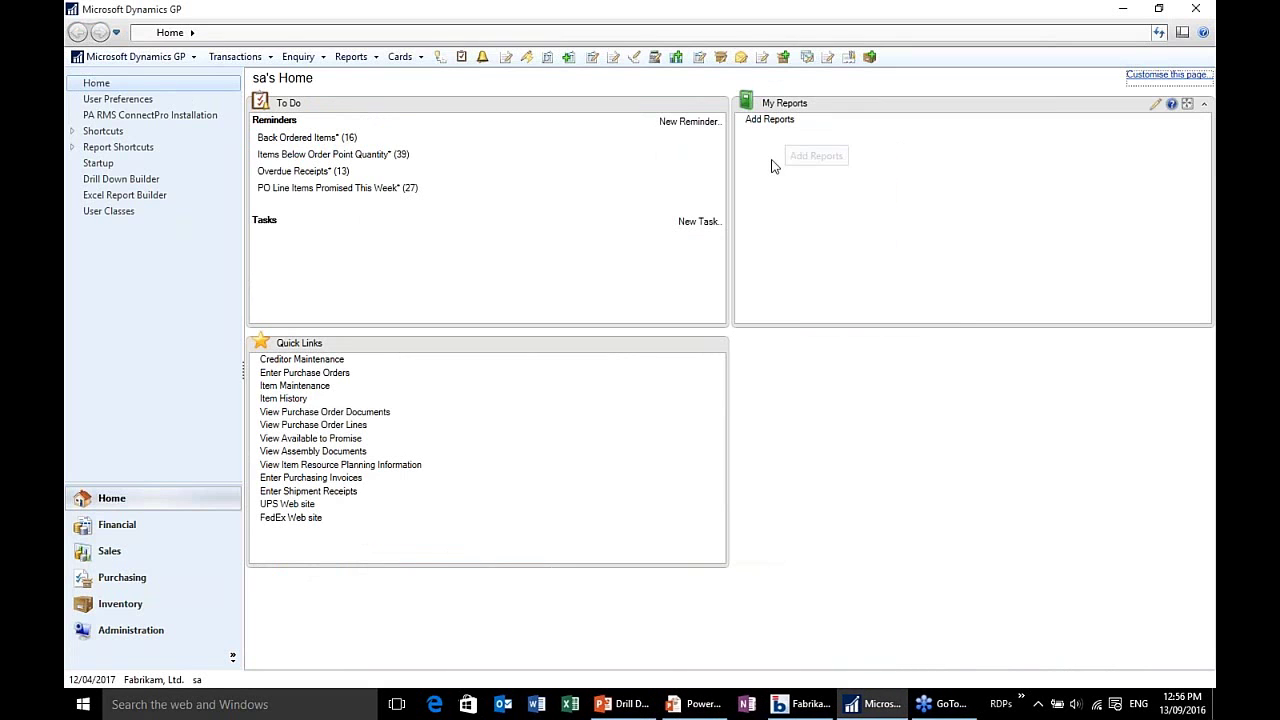
pyautogui.click(803, 704)
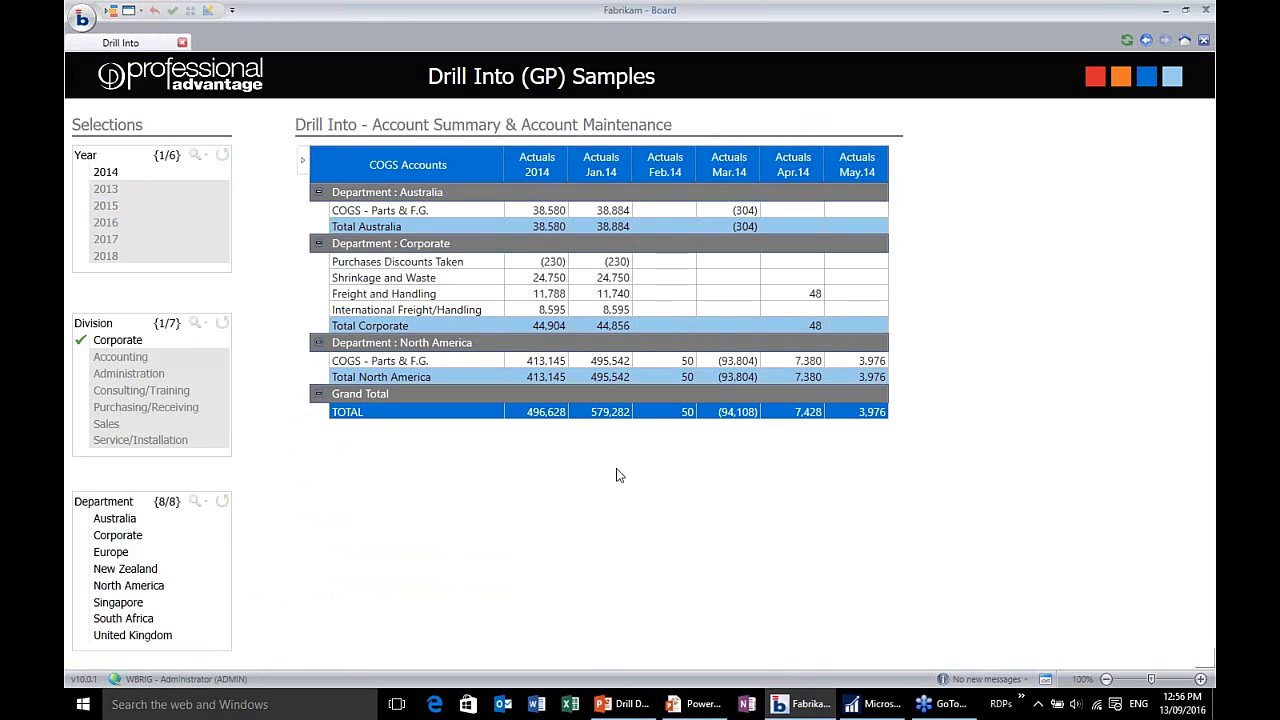
# Drill from the Purchases Discounts Taken row into its GL account and bring up Dynamics GP's Account Maintenance window.
pyautogui.click(322, 264)
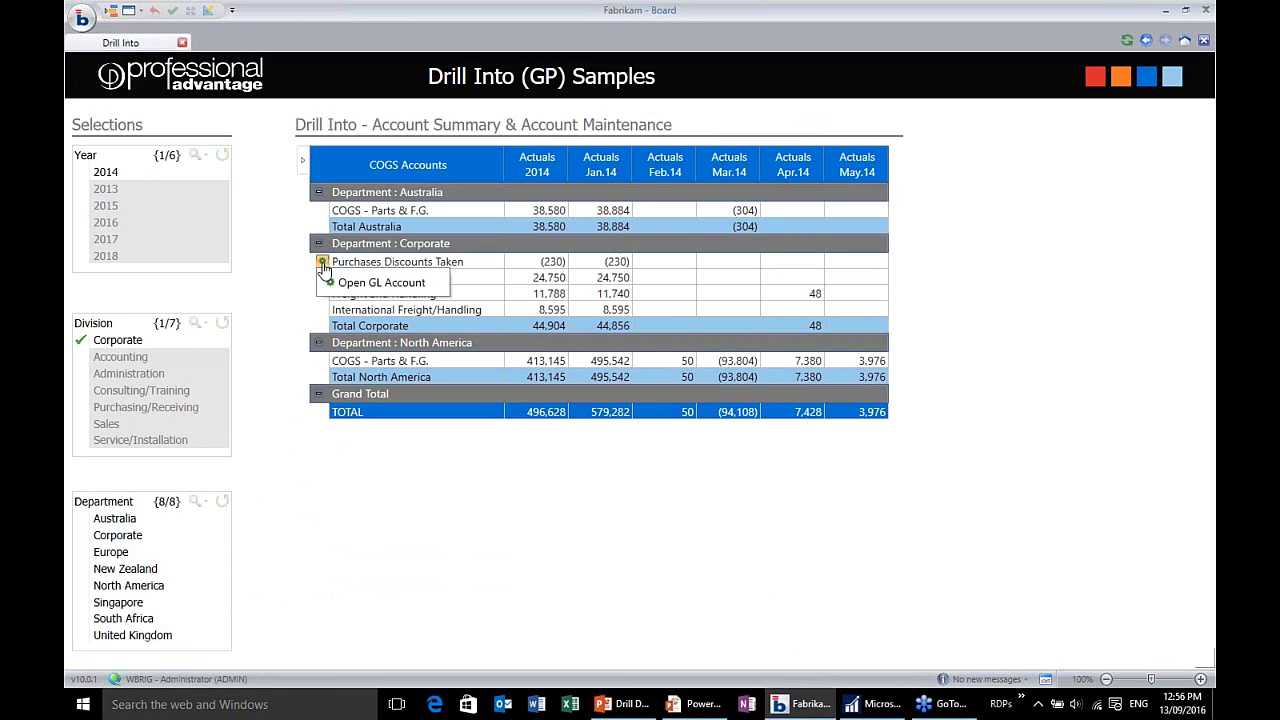
pyautogui.click(383, 285)
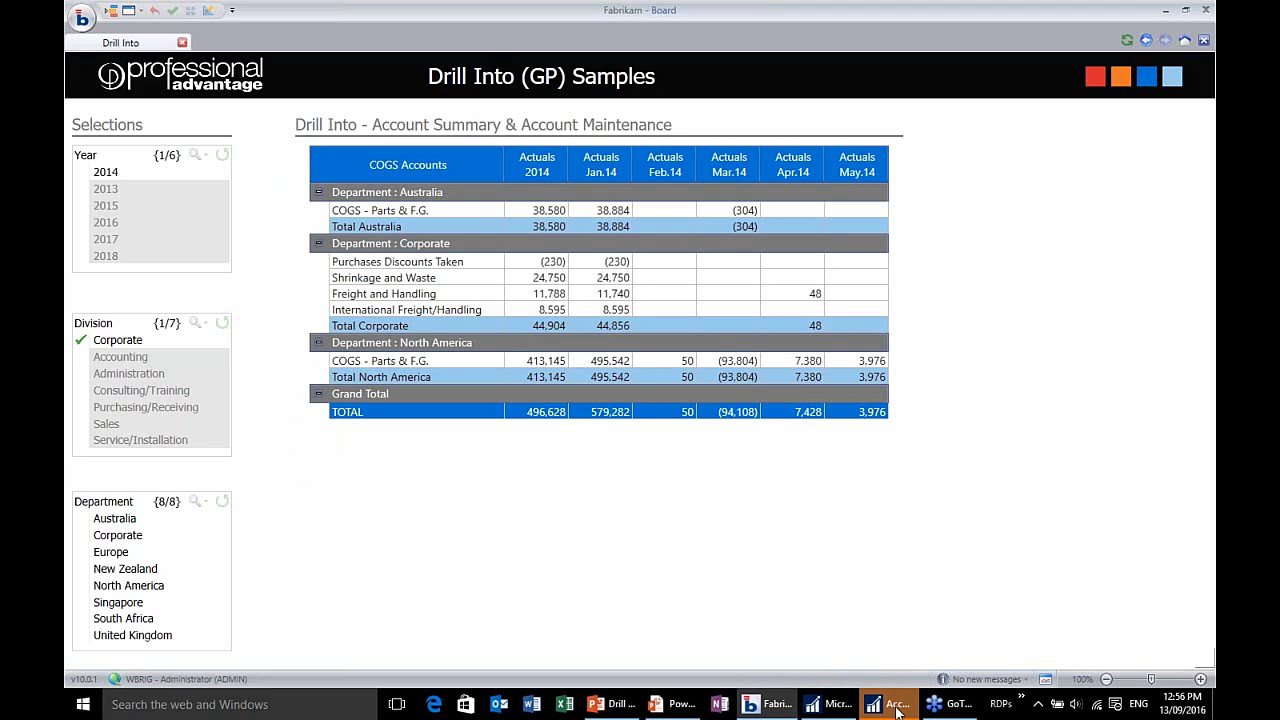
pyautogui.click(897, 708)
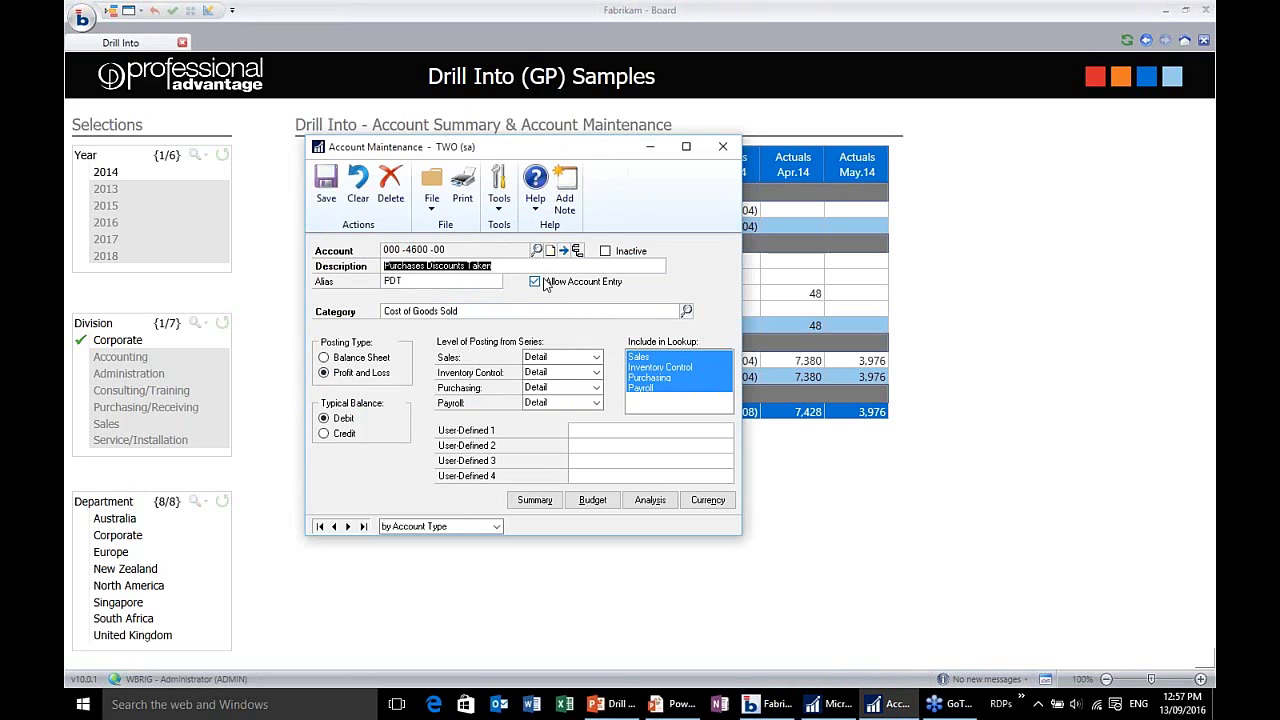
# Close the Account Maintenance window and switch back to Board's Drill Actions main menu.
pyautogui.click(726, 148)
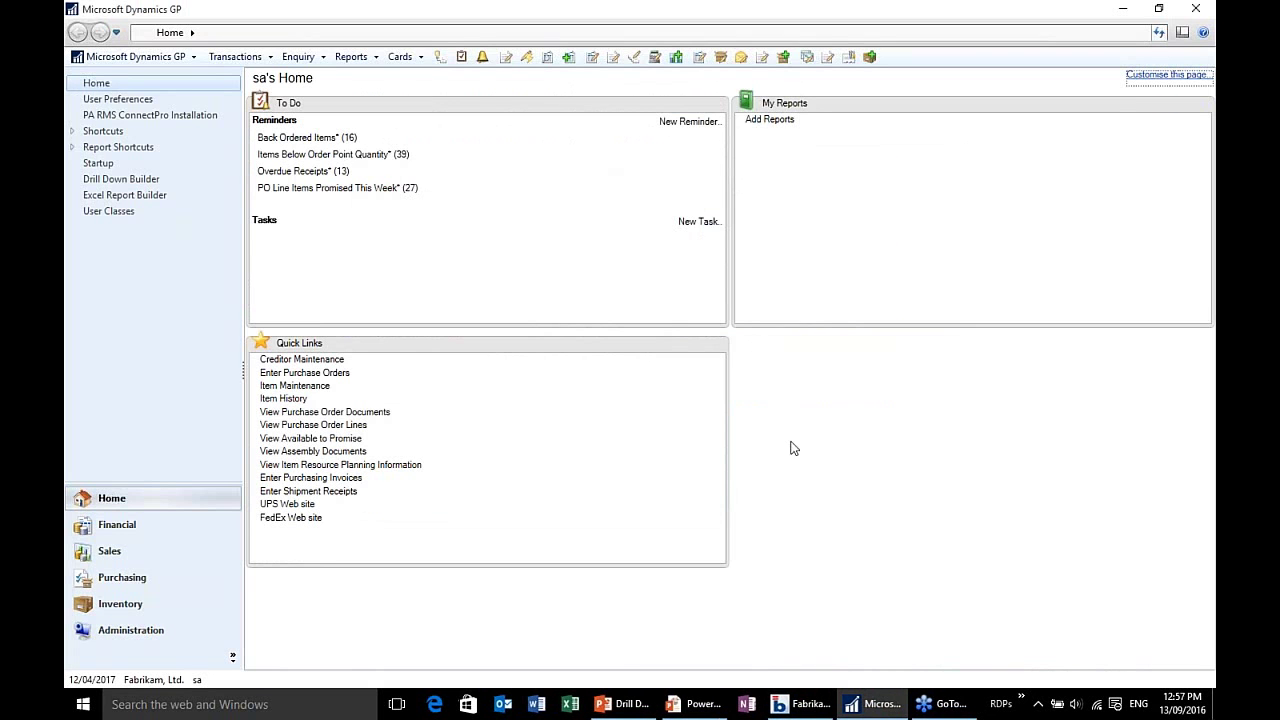
pyautogui.click(805, 706)
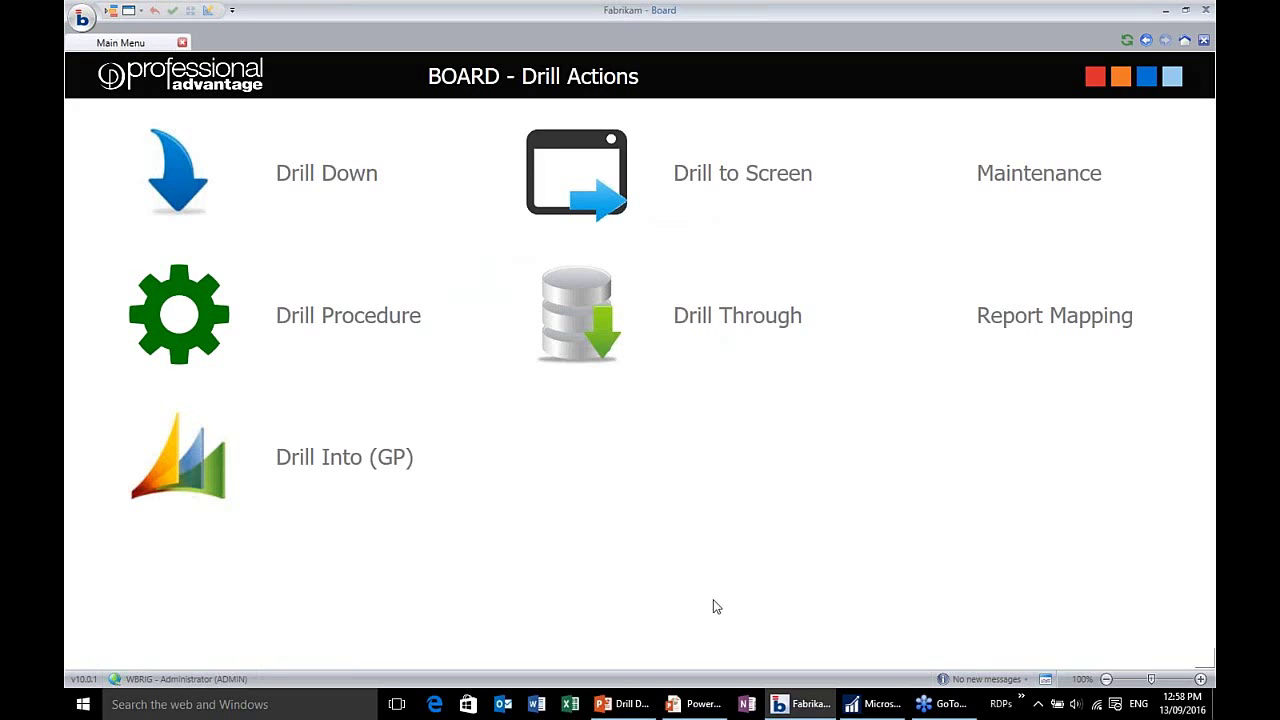
# Switch to the running PowerPoint slide show and advance from the Demonstration slide to the BOARD Drill Actions summary.
pyautogui.moveTo(703, 710)
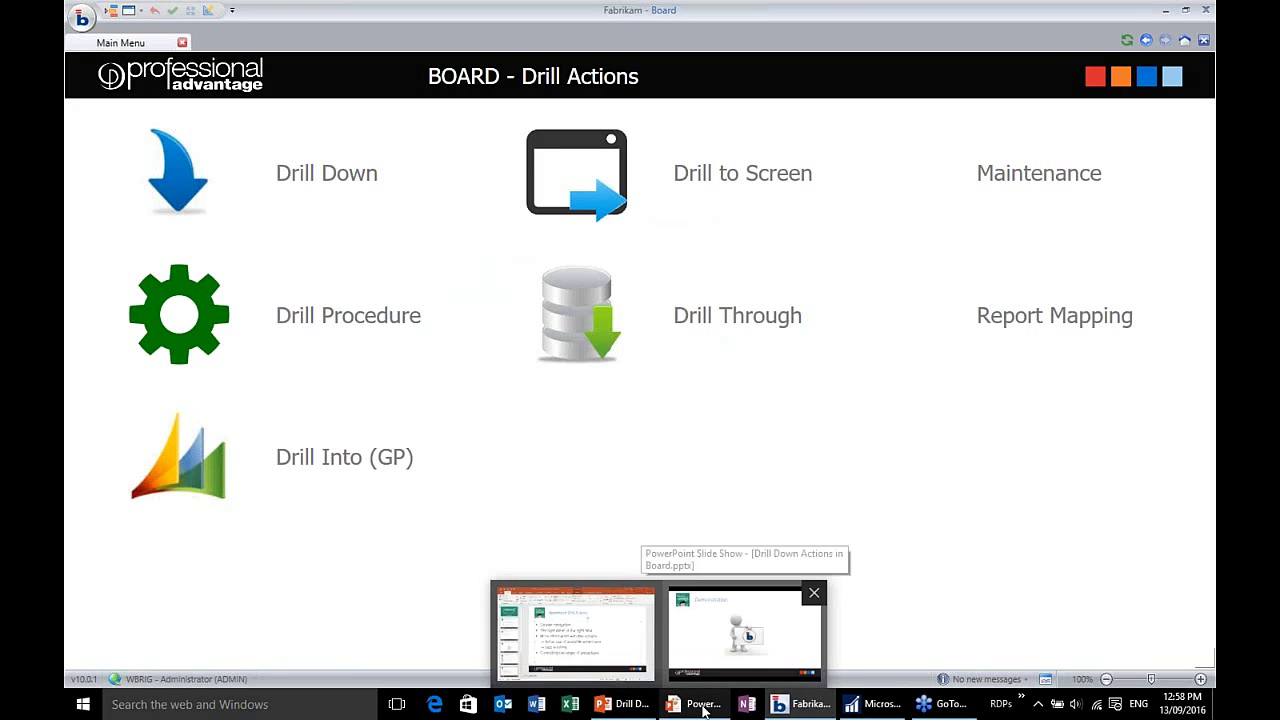
pyautogui.click(745, 638)
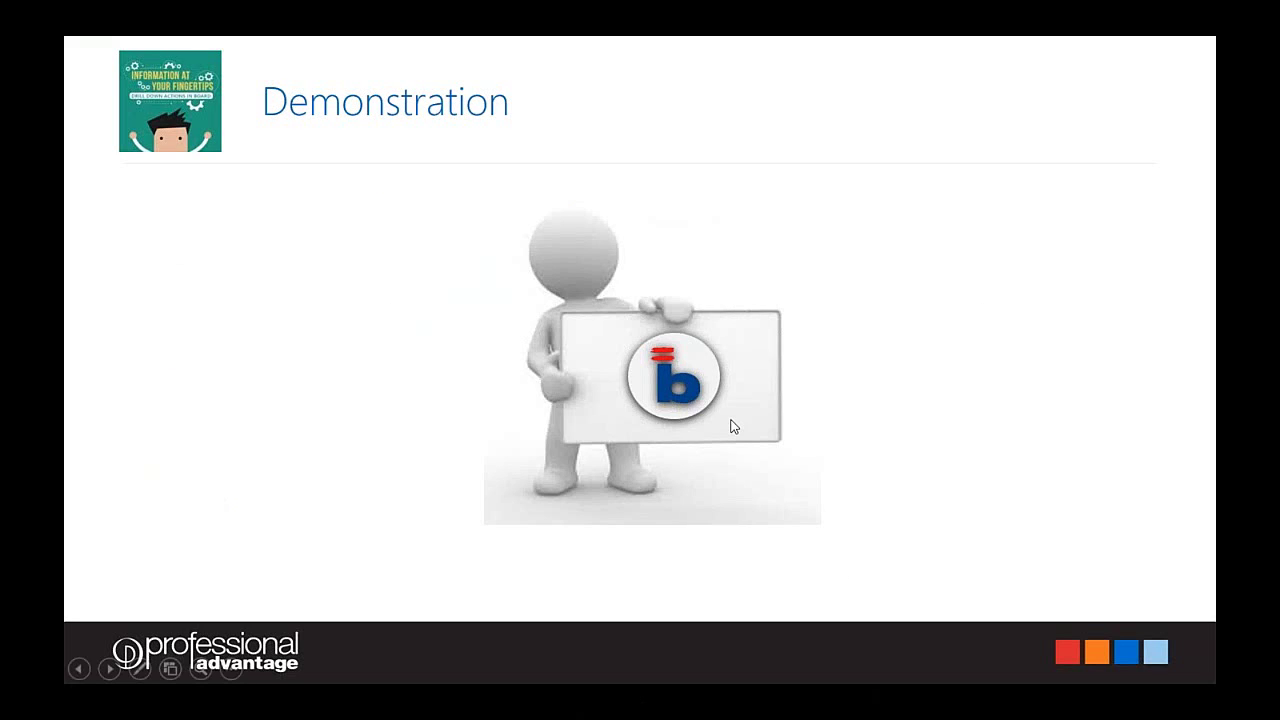
pyautogui.press('Right')
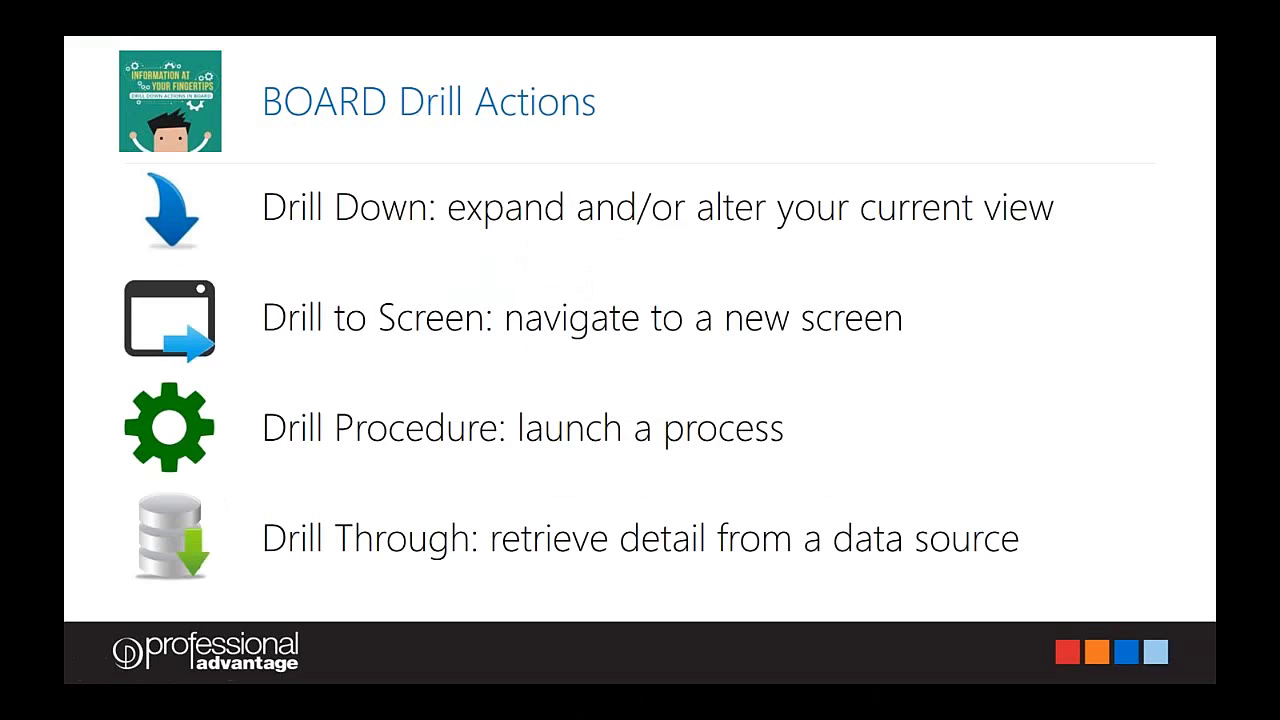